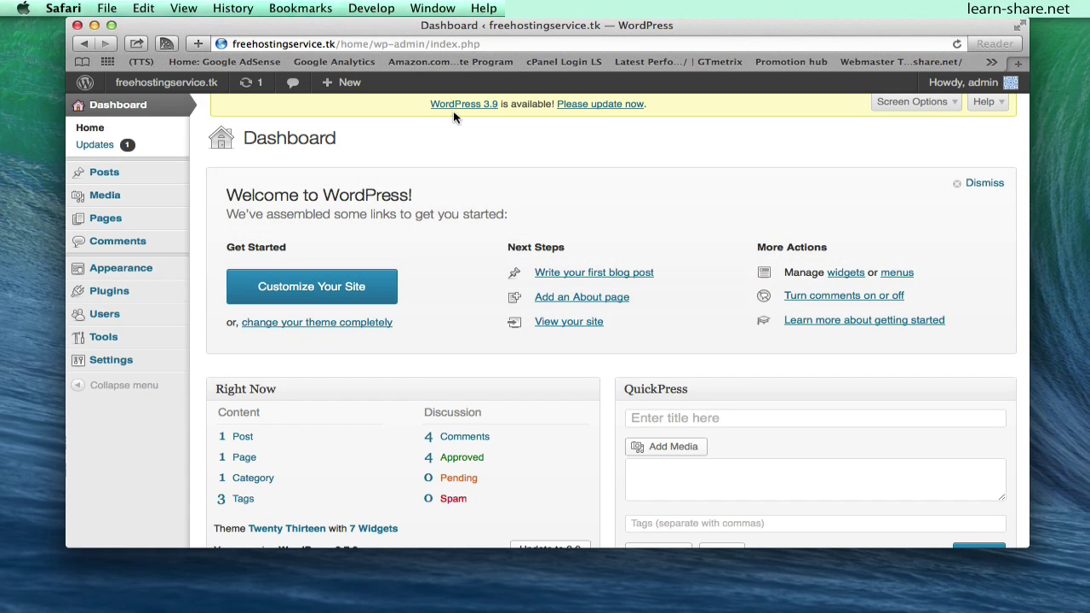
# Search new plugins for 'back' and install Online Backup for WordPress 3.0.4.
pyautogui.moveTo(125, 290)
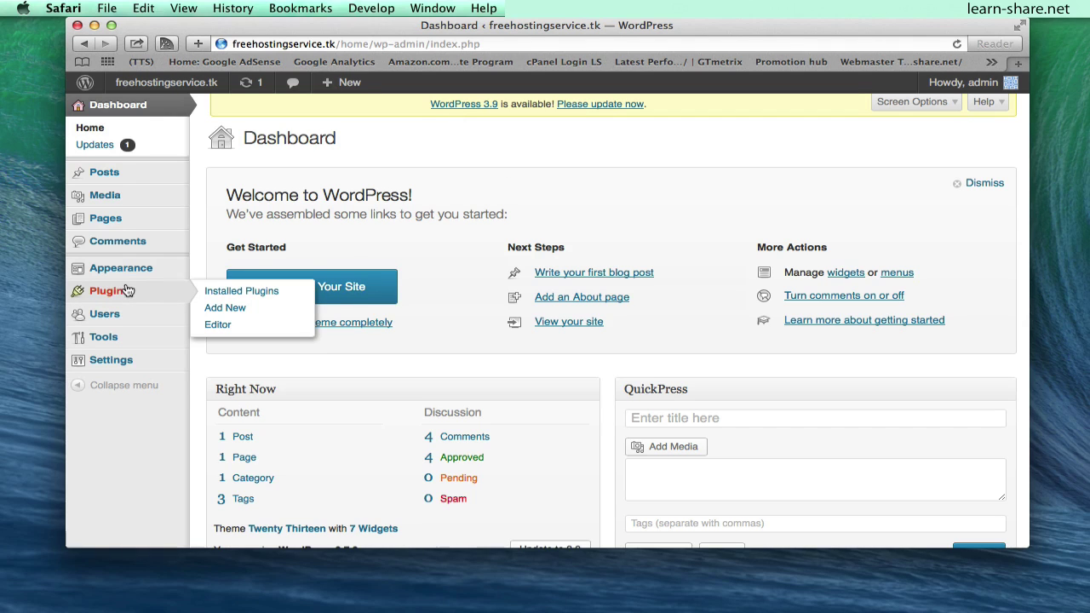
pyautogui.click(226, 310)
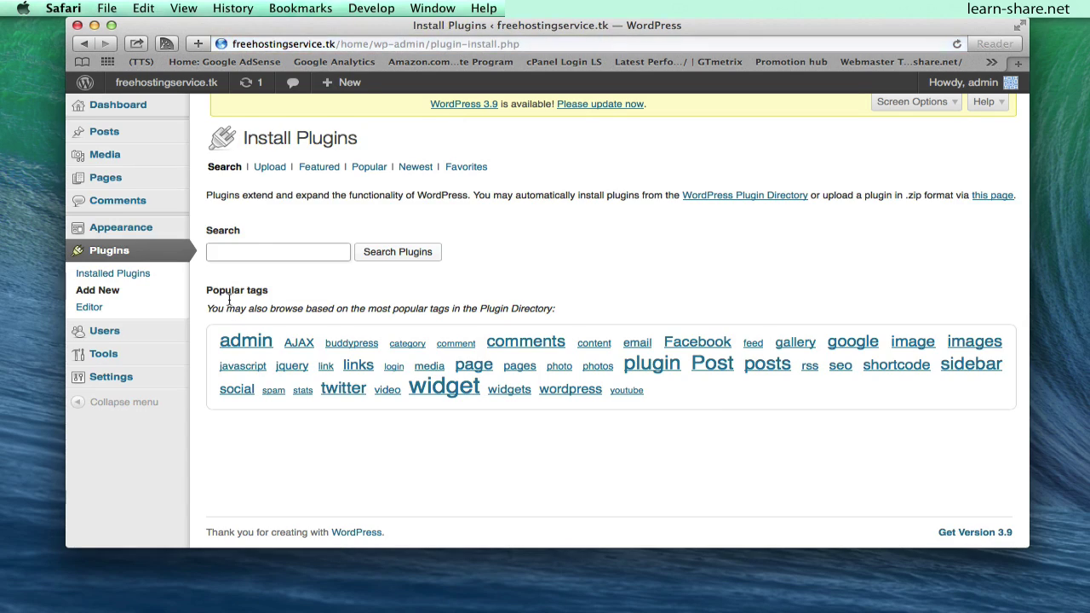
pyautogui.write('backup')
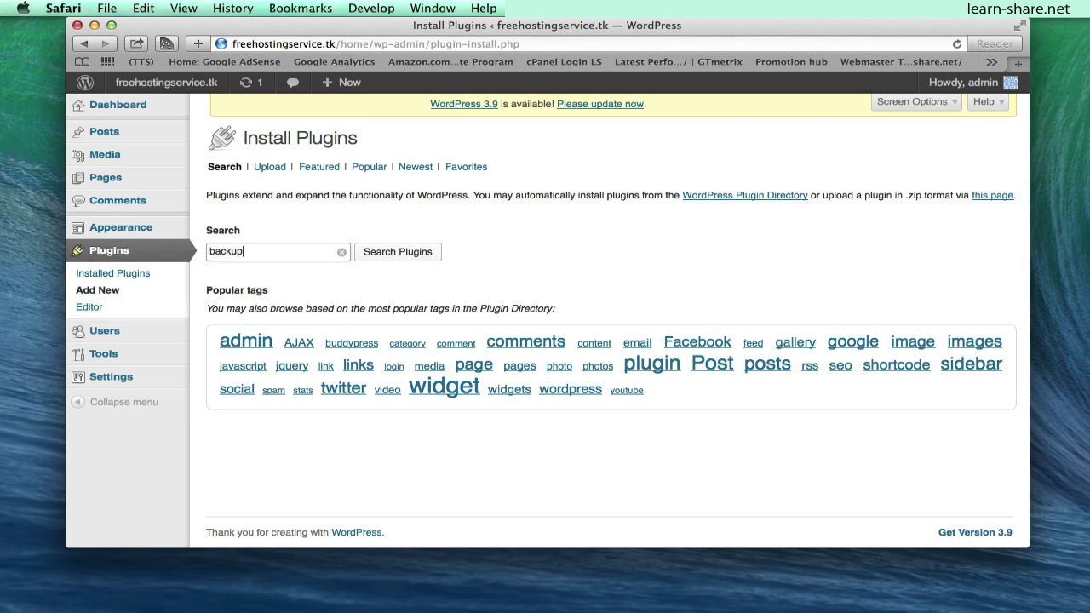
pyautogui.press('Return')
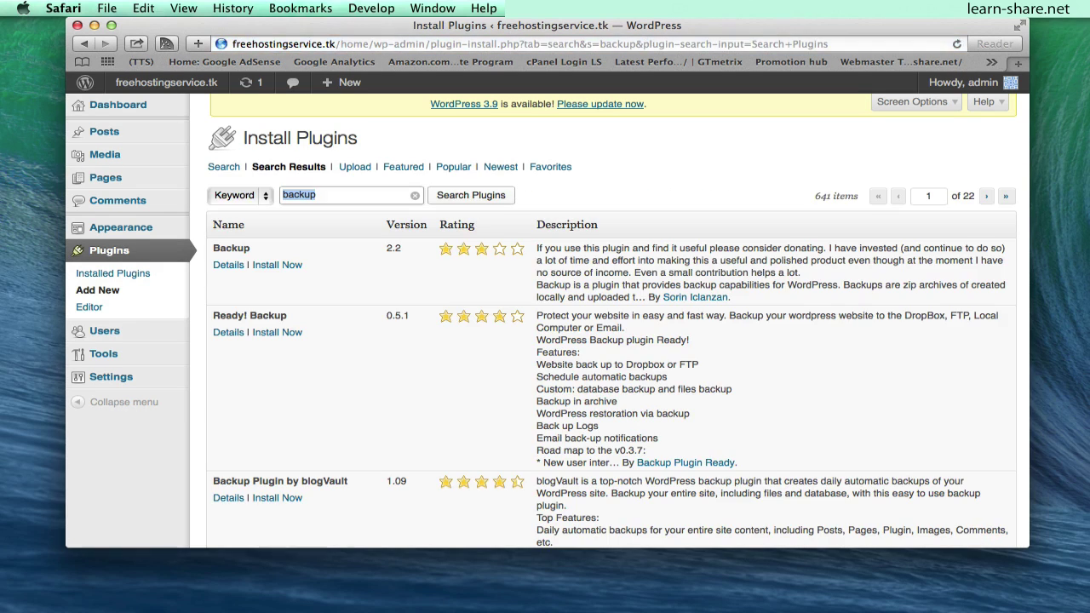
pyautogui.scroll(-3, 312, 406)
pyautogui.scroll(-1, 313, 406)
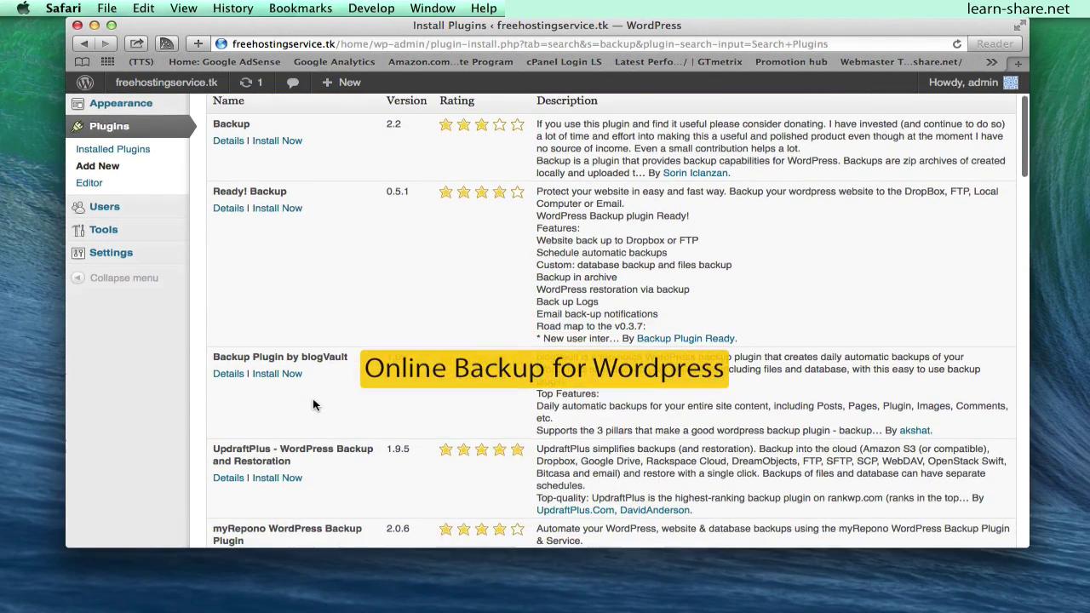
pyautogui.scroll(-5, 313, 405)
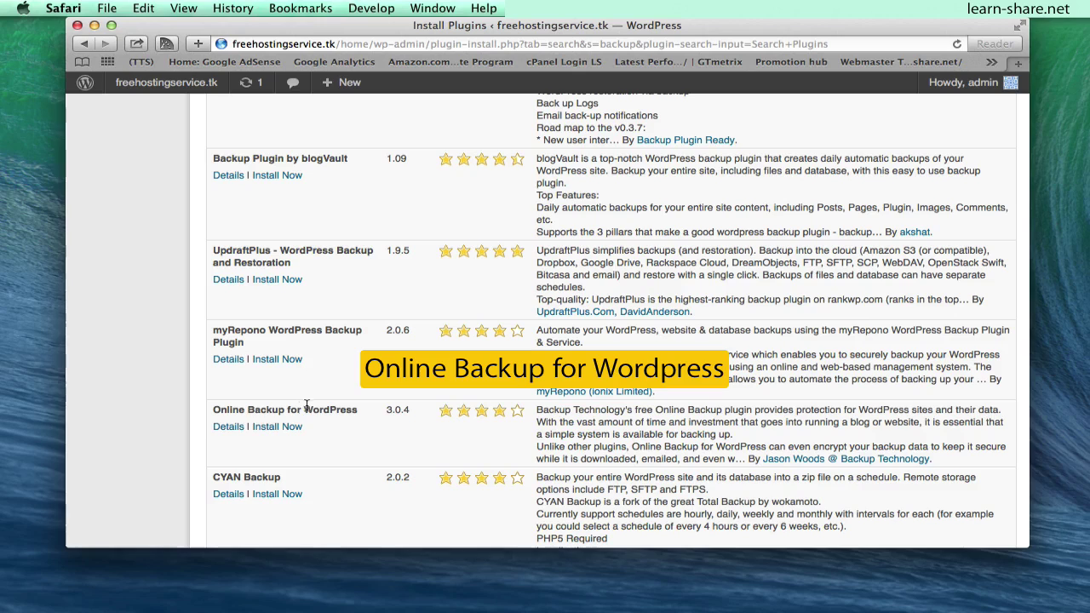
pyautogui.click(277, 426)
pyautogui.press('Return')
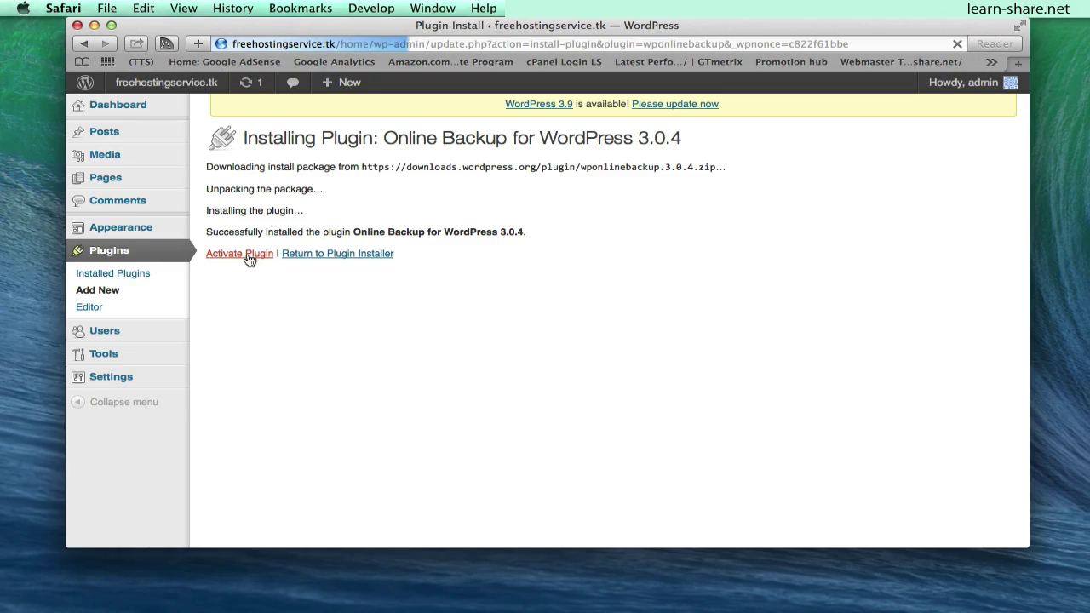
# Activate Online Backup for WordPress and start a manual local full backup.
pyautogui.click(248, 254)
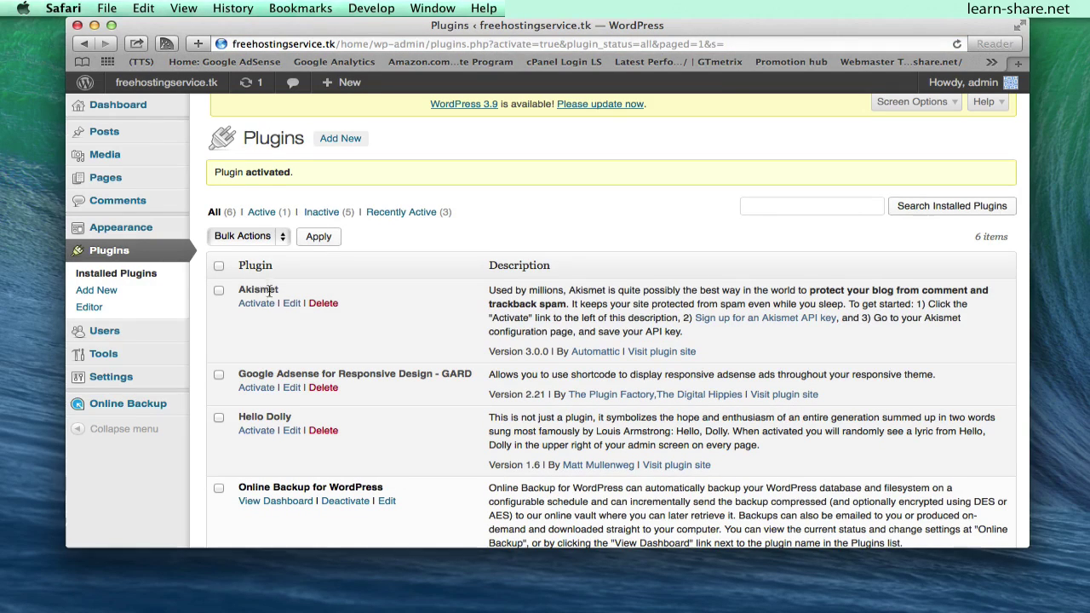
pyautogui.scroll(-3, 347, 371)
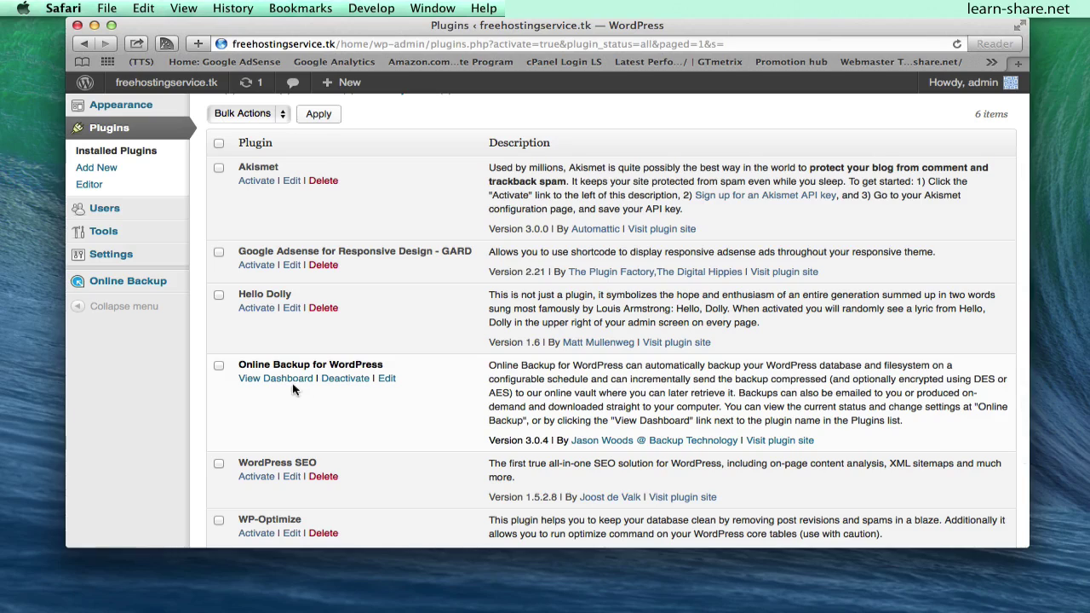
pyautogui.click(289, 380)
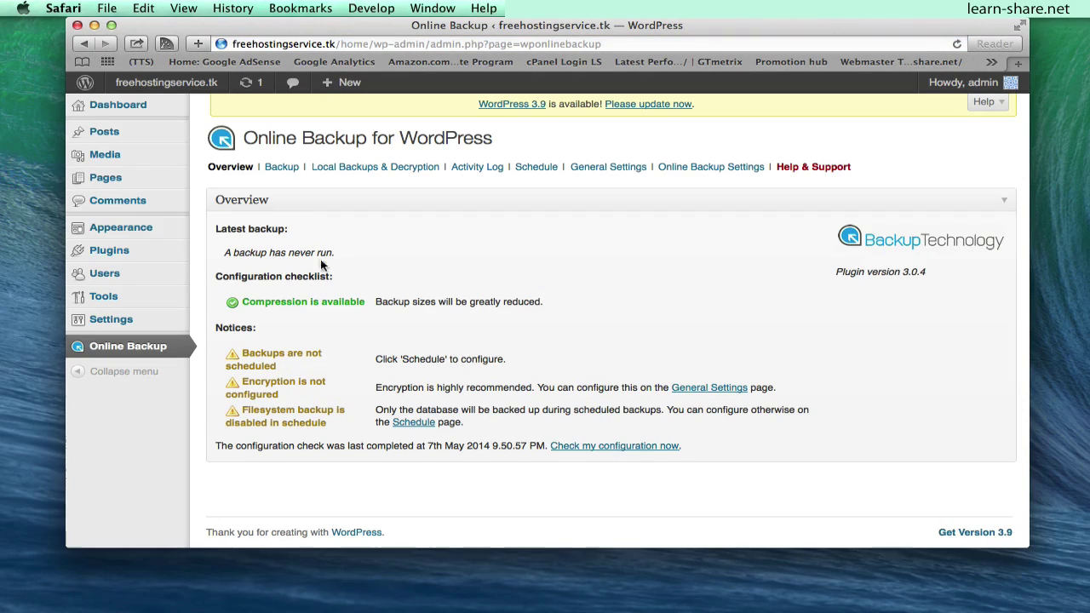
pyautogui.click(280, 168)
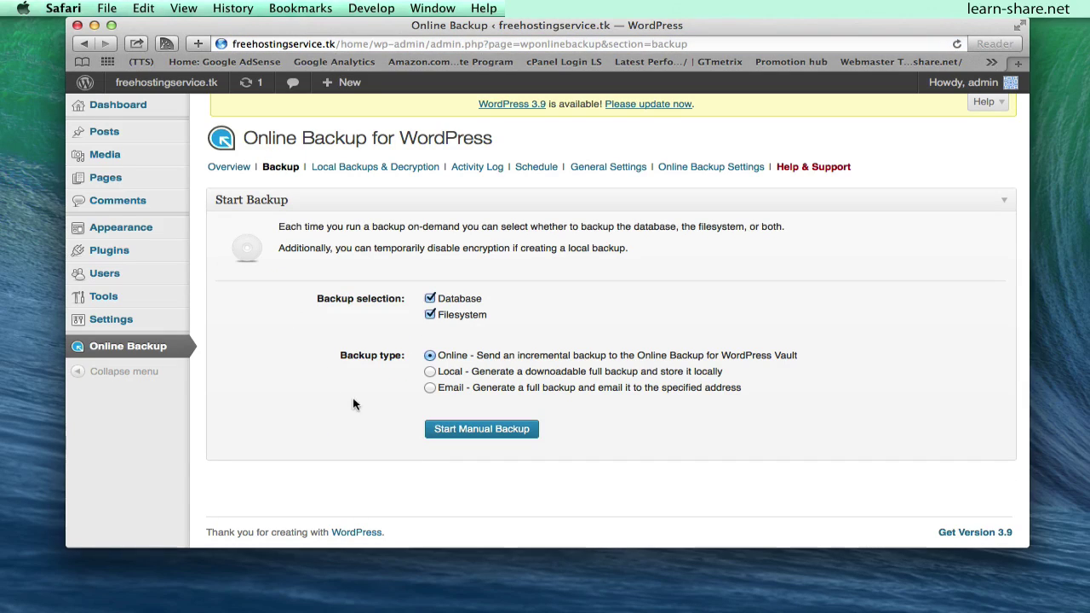
pyautogui.click(430, 372)
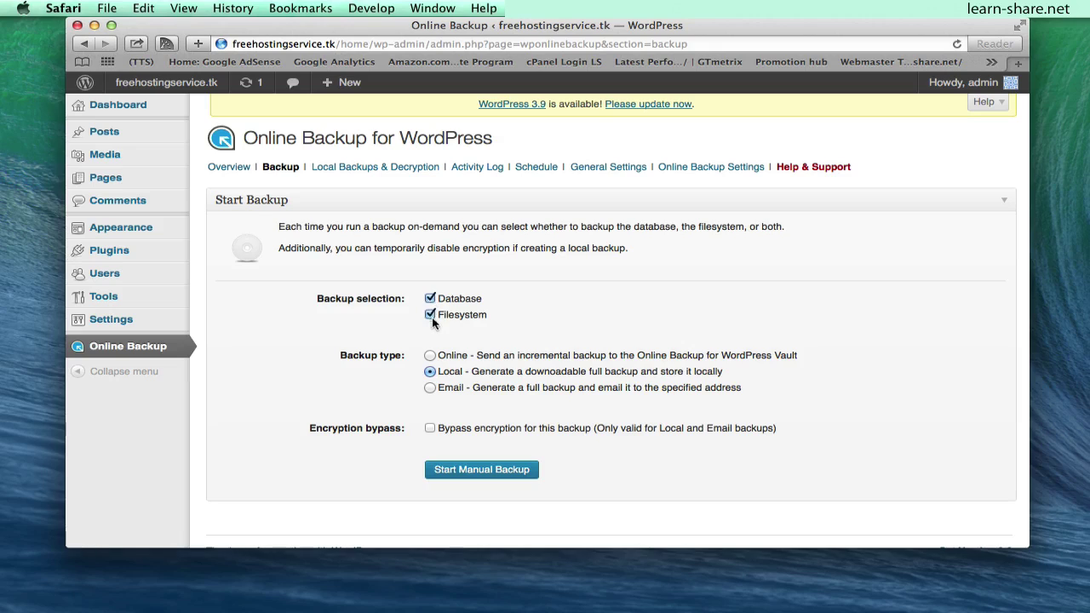
pyautogui.click(493, 471)
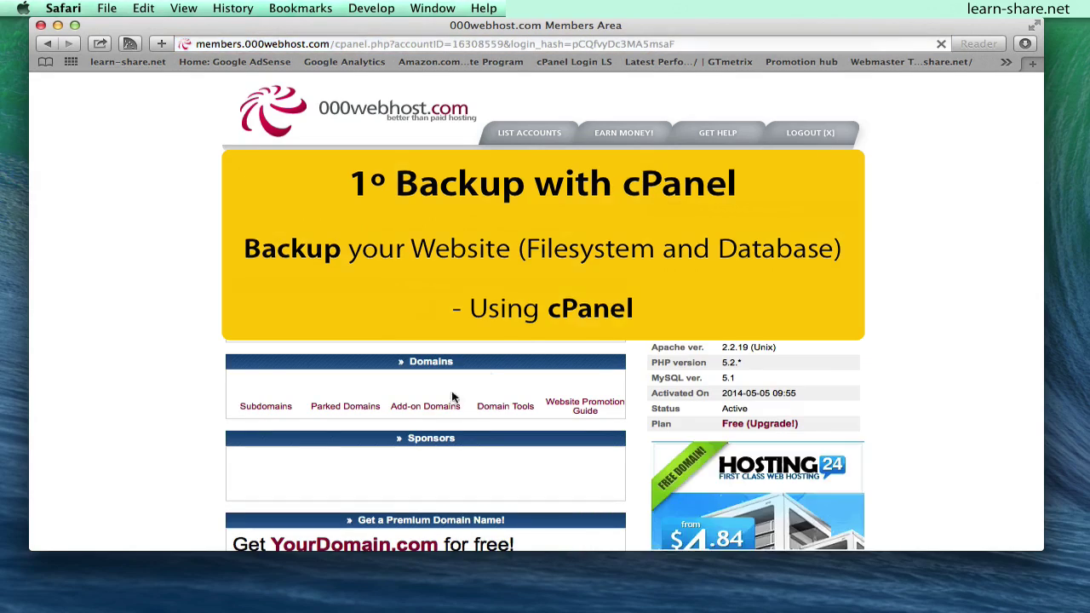
# On the hosting Backups page, generate a fresh backup of files and databases.
pyautogui.scroll(-3, 427, 423)
pyautogui.scroll(-8, 427, 423)
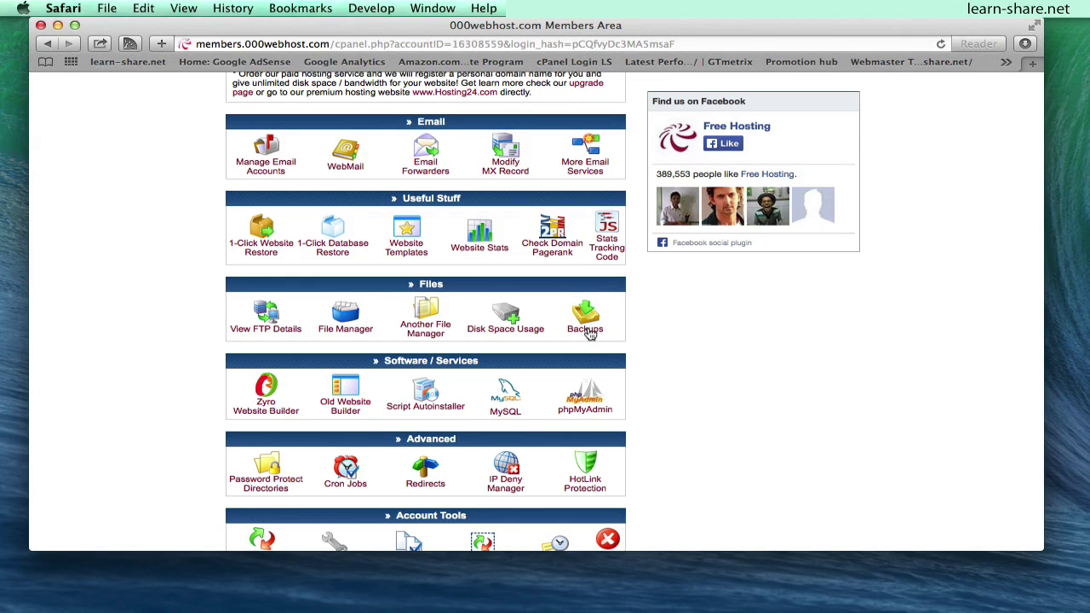
pyautogui.click(587, 330)
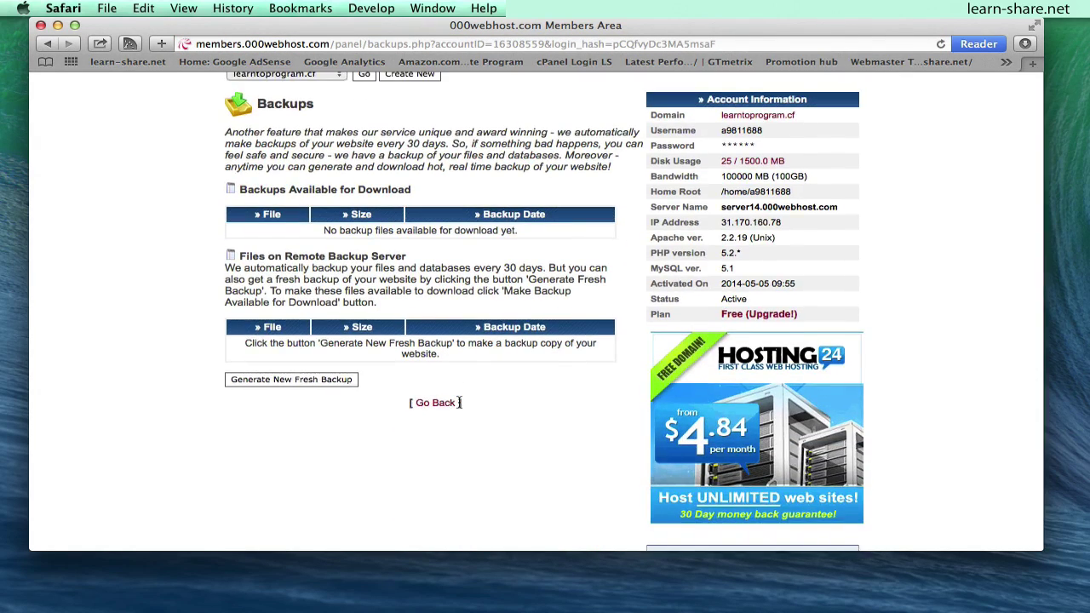
pyautogui.scroll(1, 401, 417)
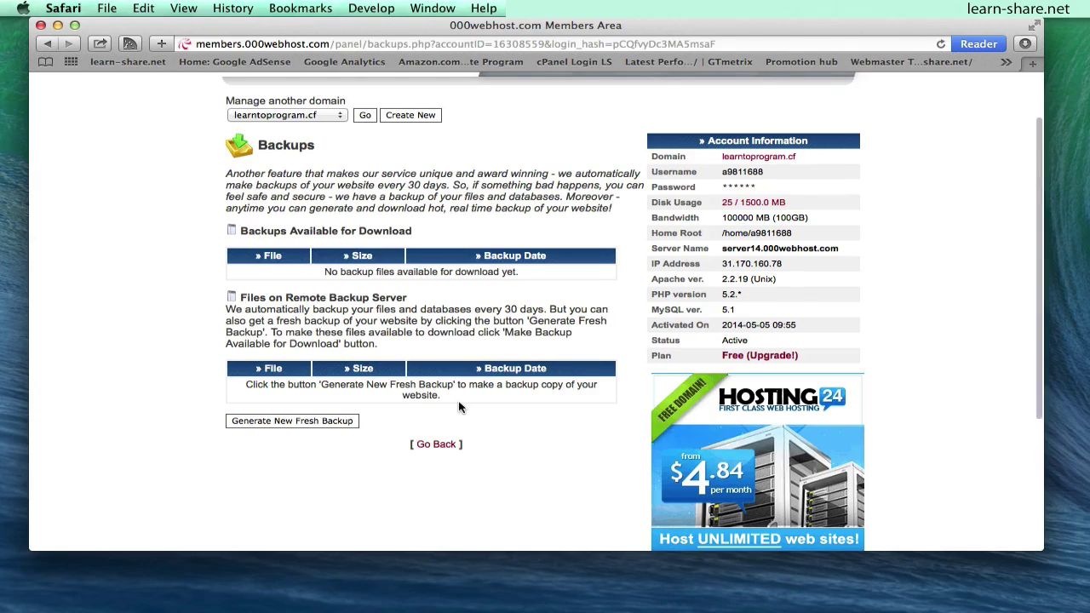
pyautogui.click(305, 420)
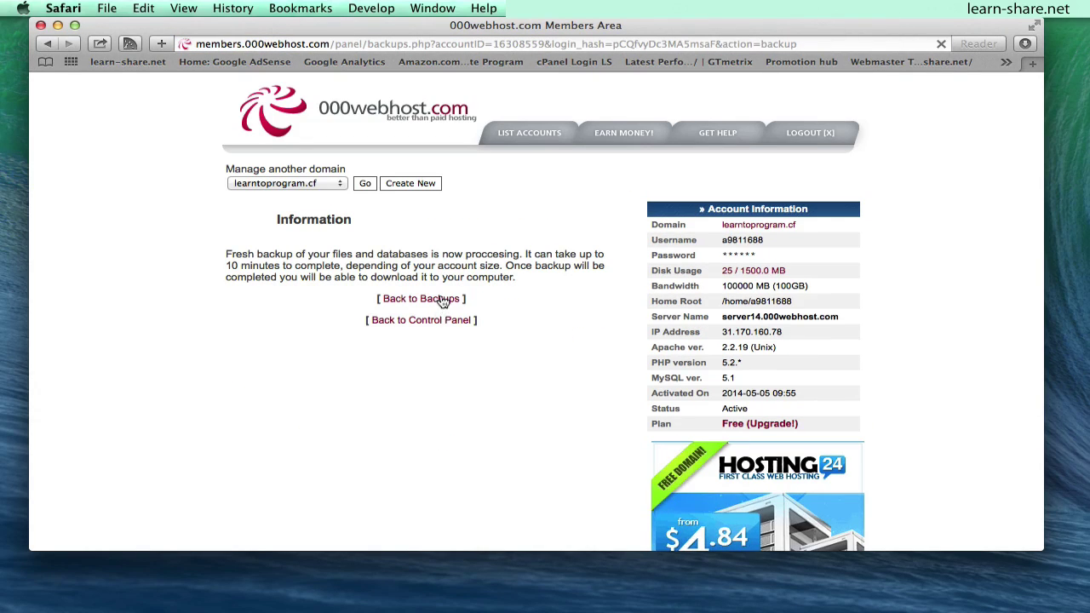
# Refresh the backup list and make the 8 Mb files and 88.37 Kb database backups downloadable.
pyautogui.click(443, 299)
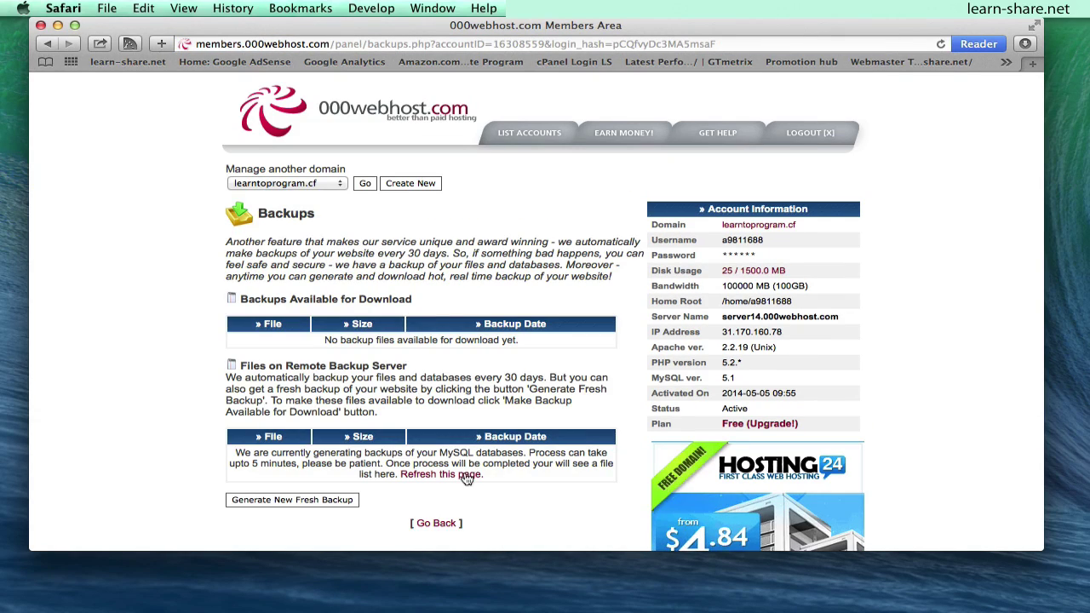
pyautogui.click(466, 476)
pyautogui.scroll(-2, 452, 452)
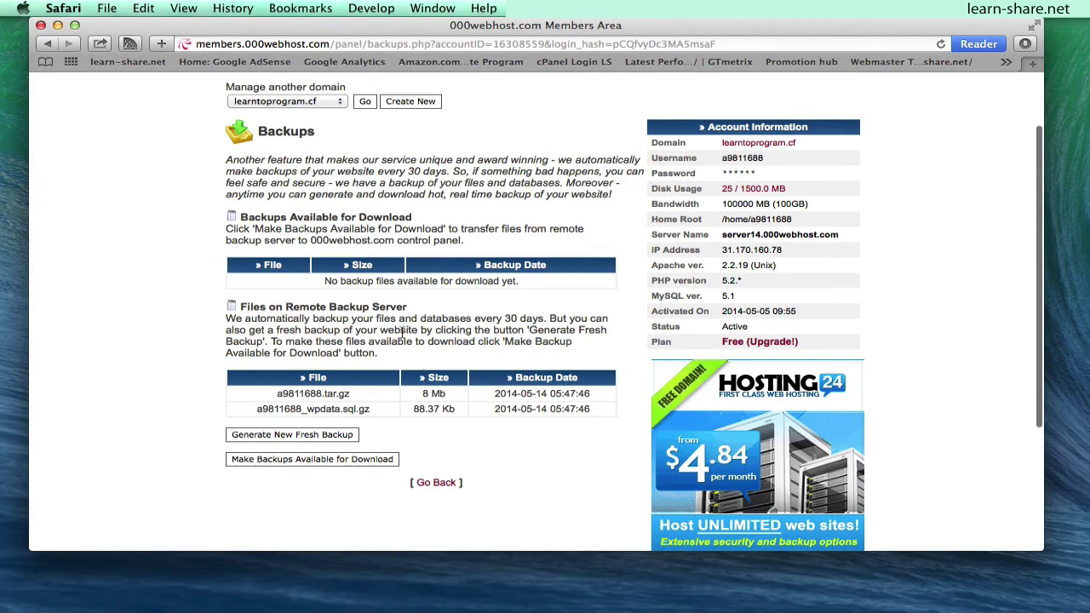
pyautogui.click(300, 460)
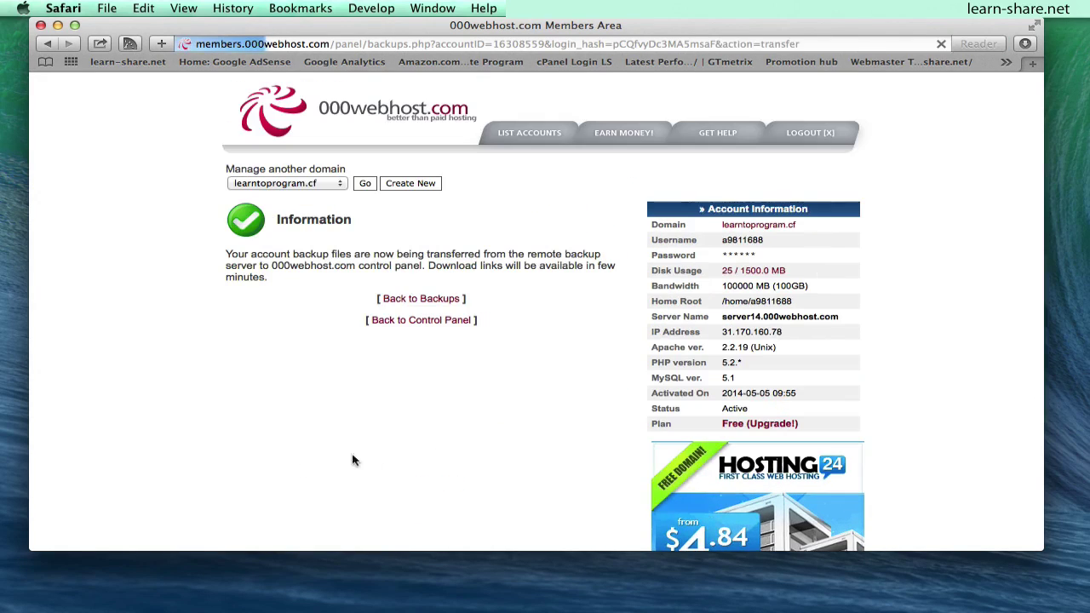
pyautogui.click(426, 300)
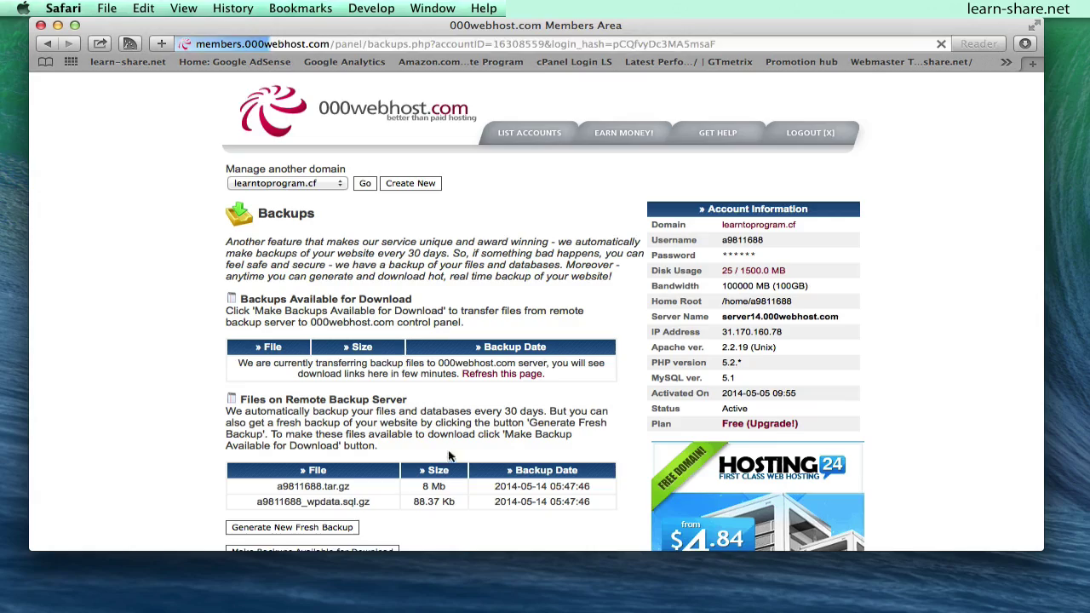
pyautogui.scroll(-1, 453, 455)
pyautogui.scroll(-1, 454, 456)
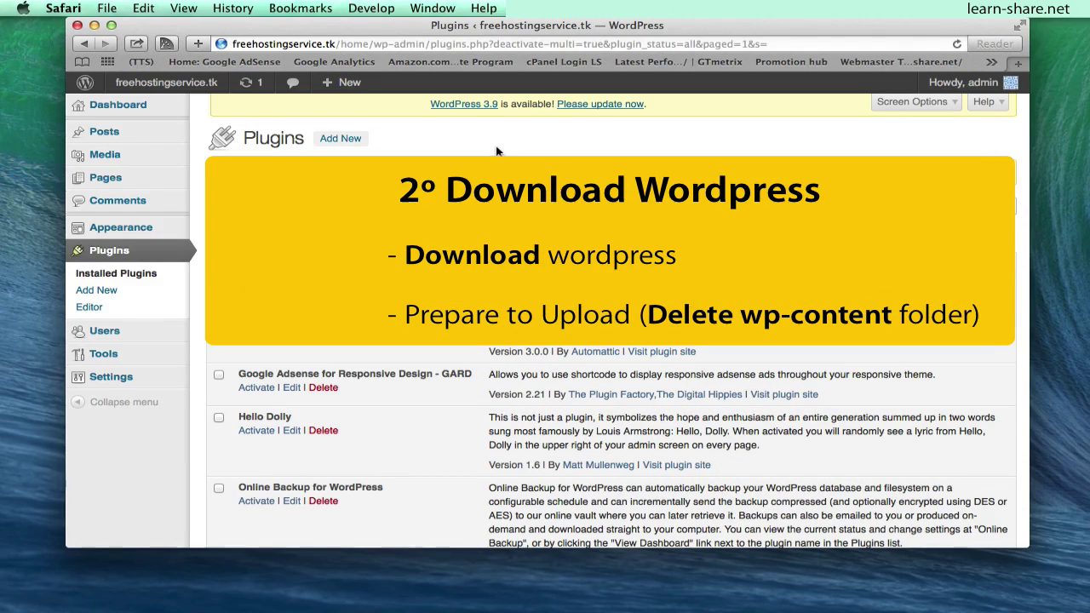
# Download wordpress-3.9.zip (6.3 MB) from WordPress.org and reveal it in Finder.
pyautogui.click(457, 107)
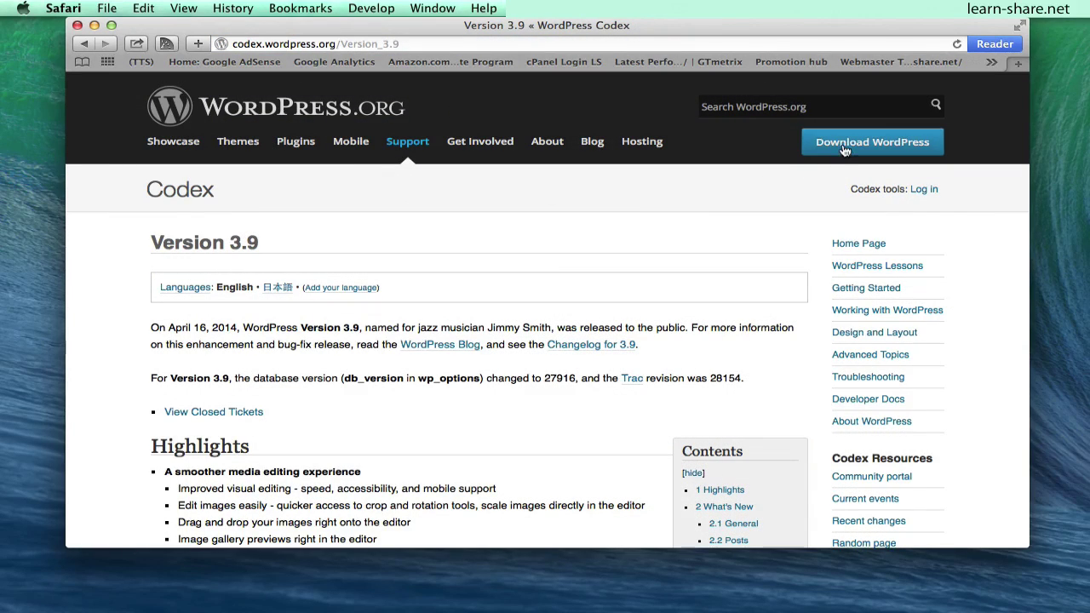
pyautogui.click(843, 146)
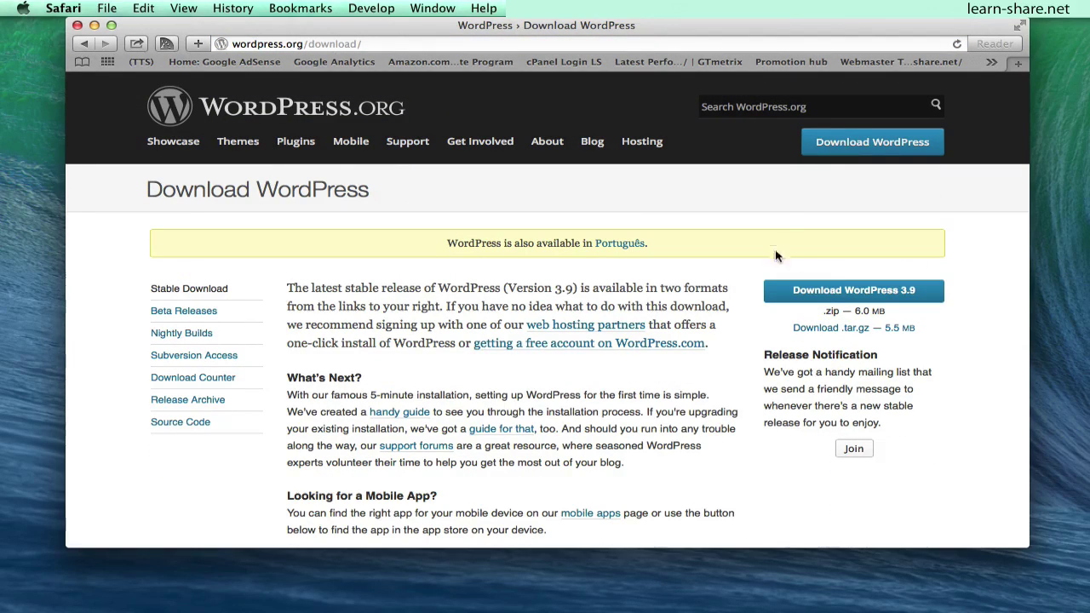
pyautogui.click(837, 290)
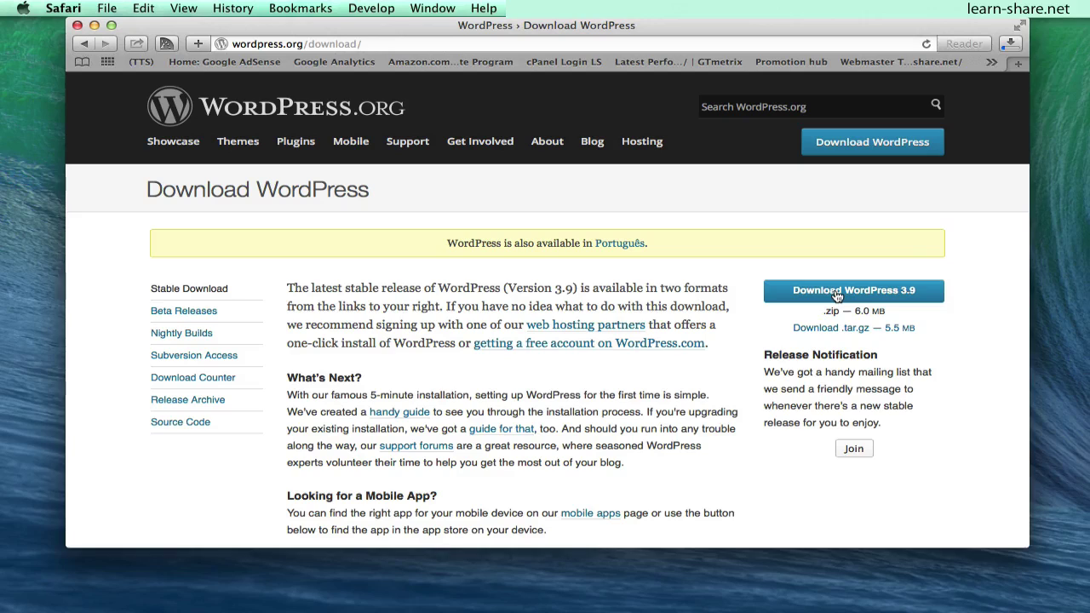
pyautogui.click(1011, 49)
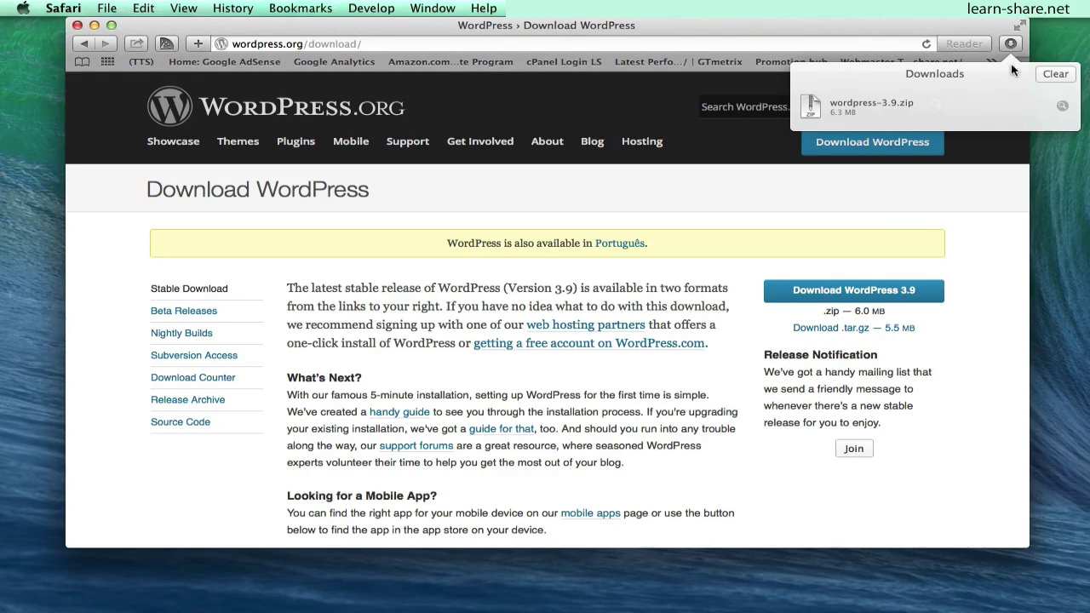
pyautogui.click(1062, 106)
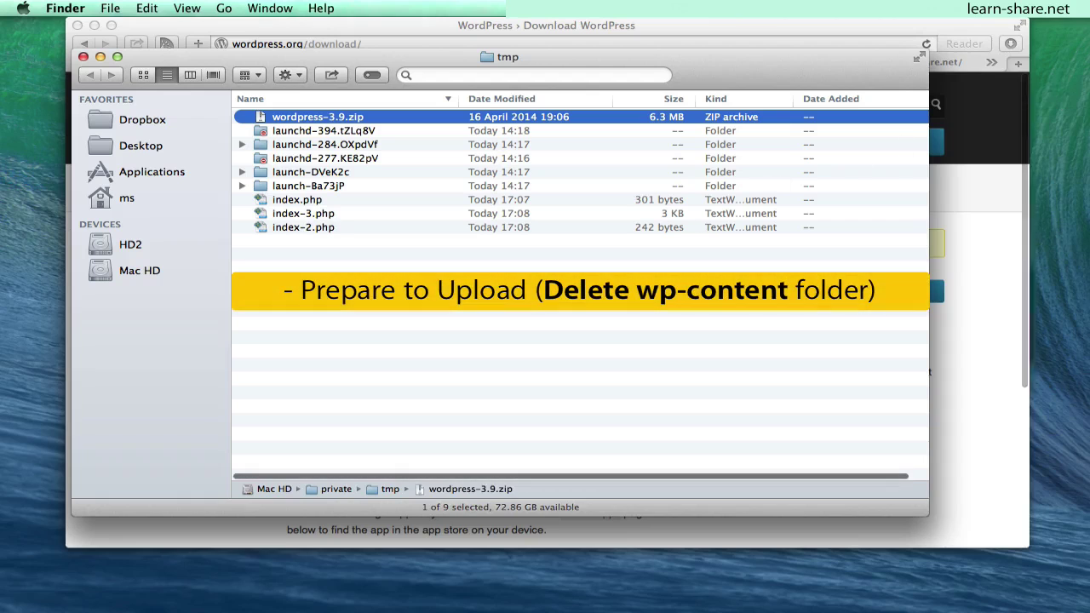
# Unzip wordpress-3.9.zip and move the extracted wp-content folder to the Trash.
pyautogui.doubleClick(345, 120)
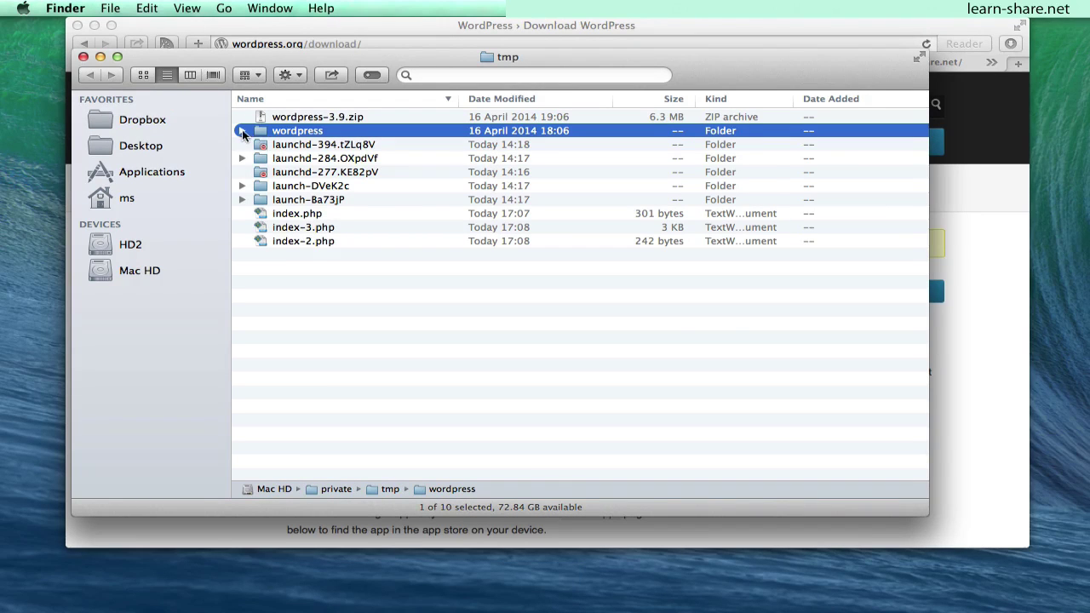
pyautogui.click(242, 131)
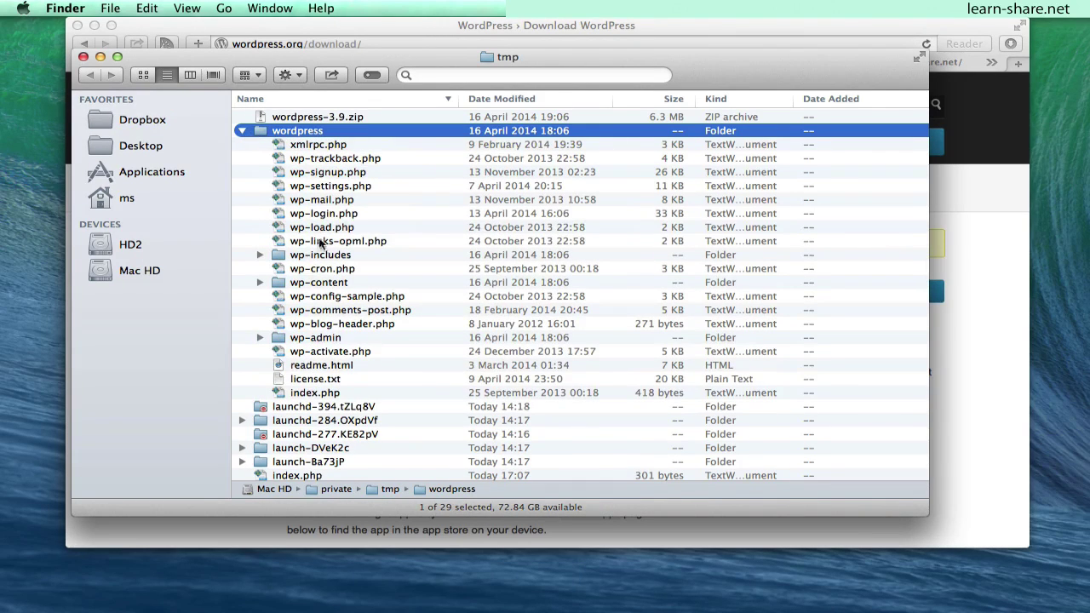
pyautogui.click(327, 284)
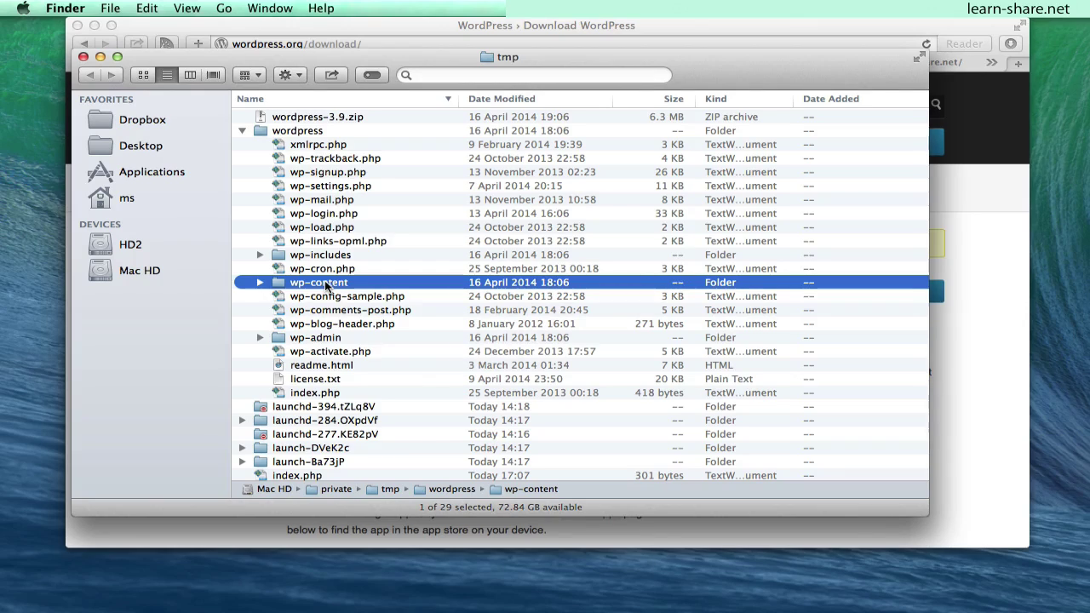
pyautogui.press('super+BackSpace')
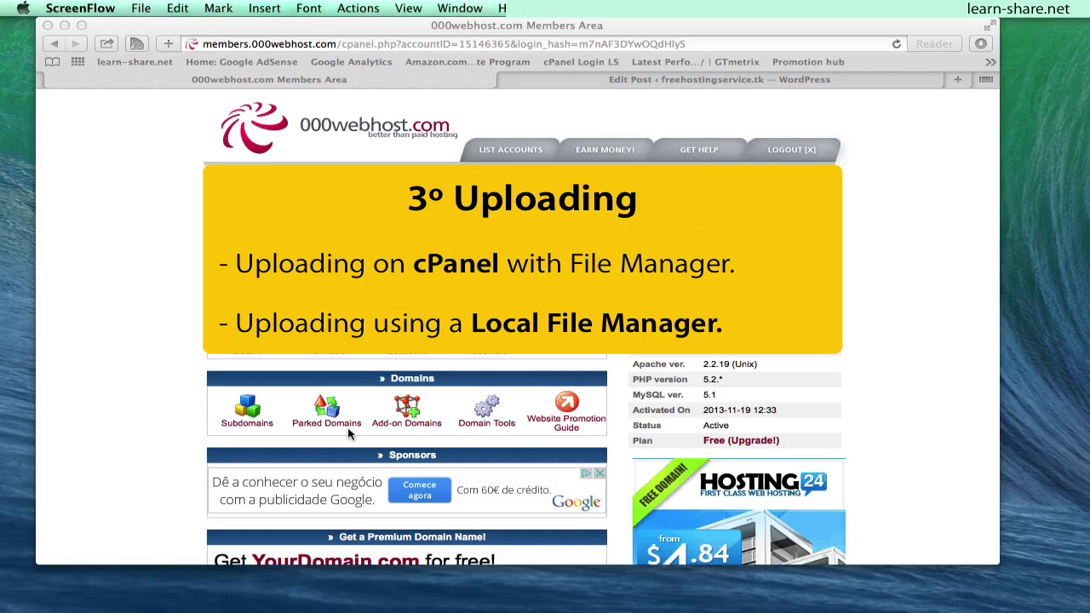
# Open the net2ftp File Manager from the Files section and log in with the saved credentials.
pyautogui.scroll(-3, 347, 434)
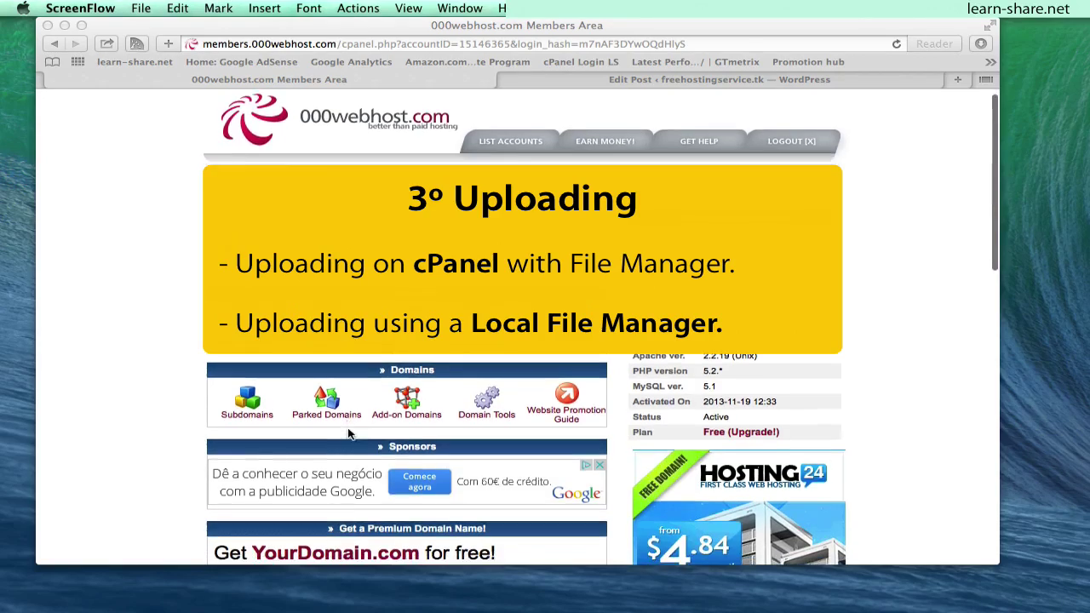
pyautogui.scroll(-10, 348, 434)
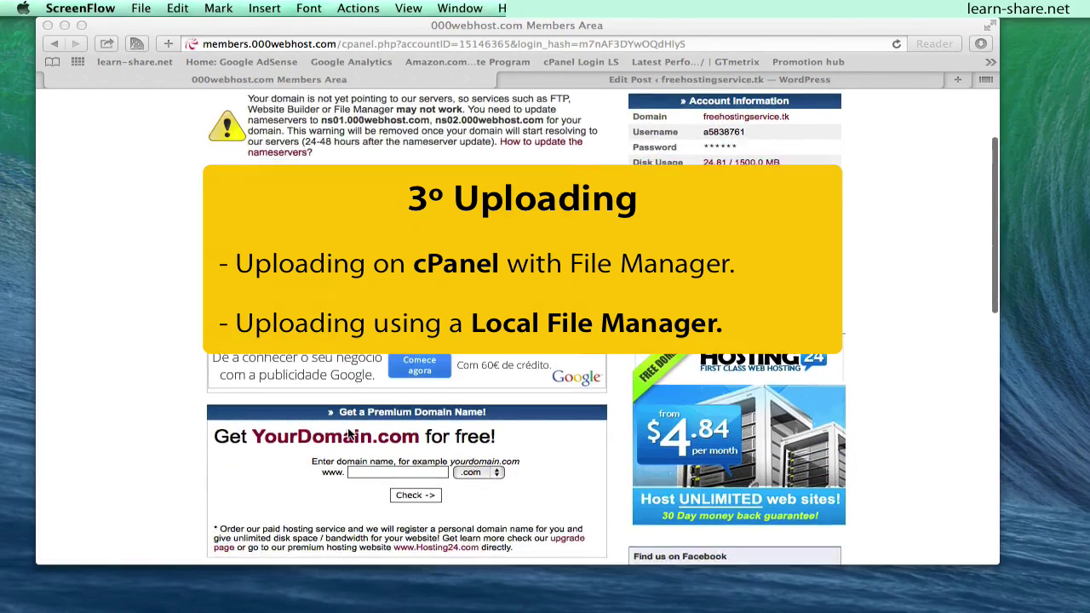
pyautogui.scroll(-3, 348, 434)
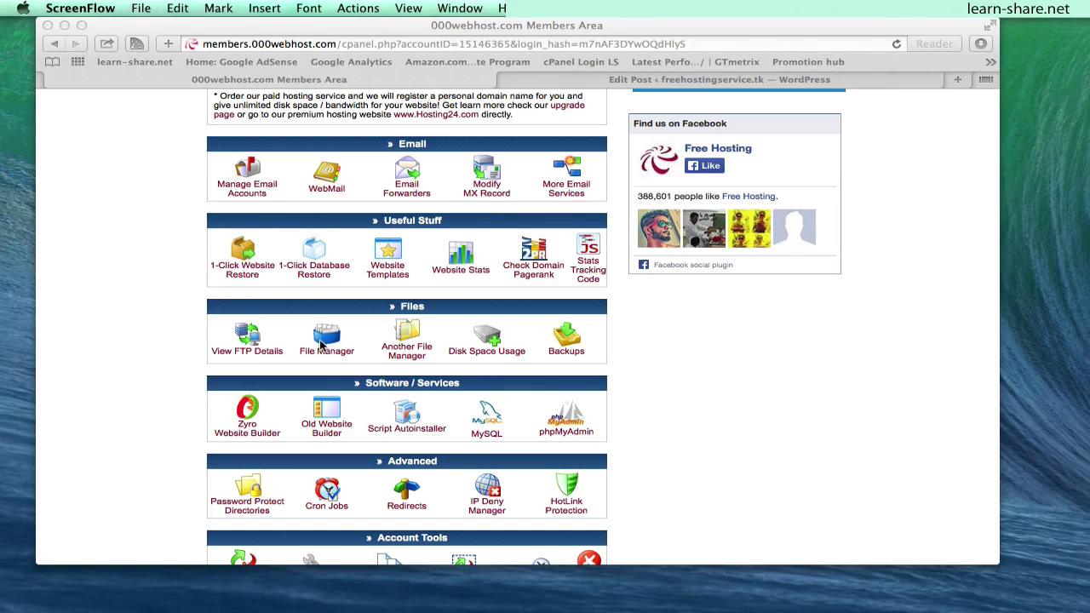
pyautogui.click(321, 344)
pyautogui.click(327, 342)
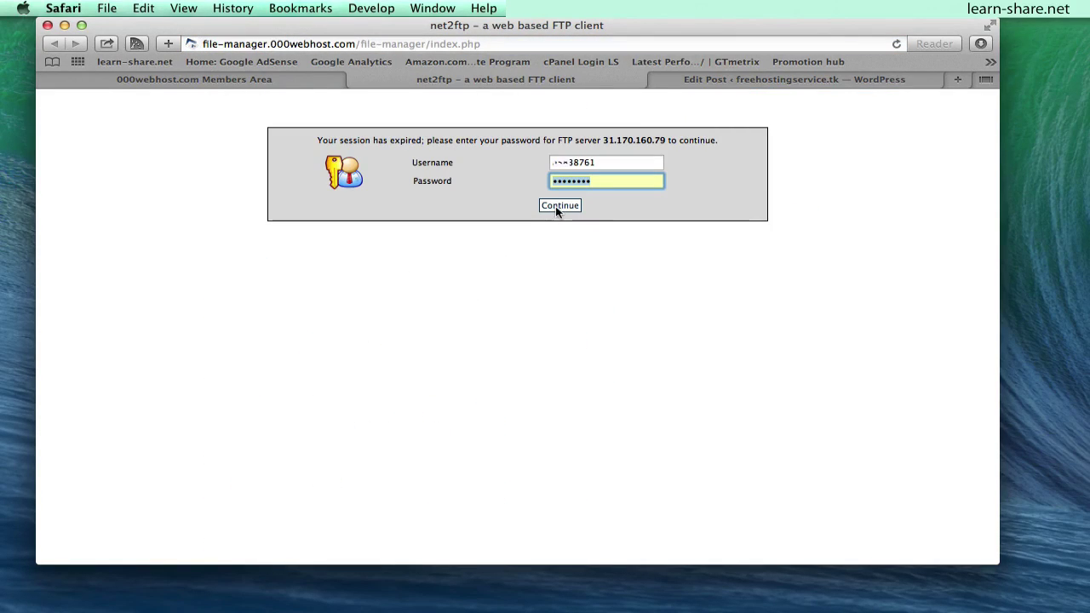
pyautogui.click(558, 207)
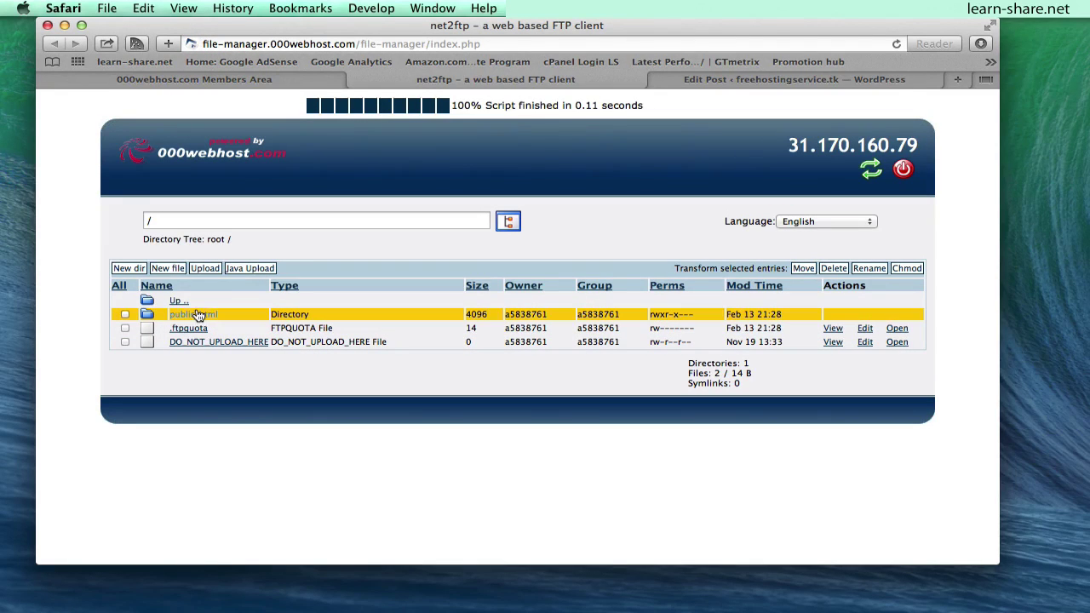
# In /public_html/home, select everything except wp-content and wp-config.php and request deletion.
pyautogui.click(196, 313)
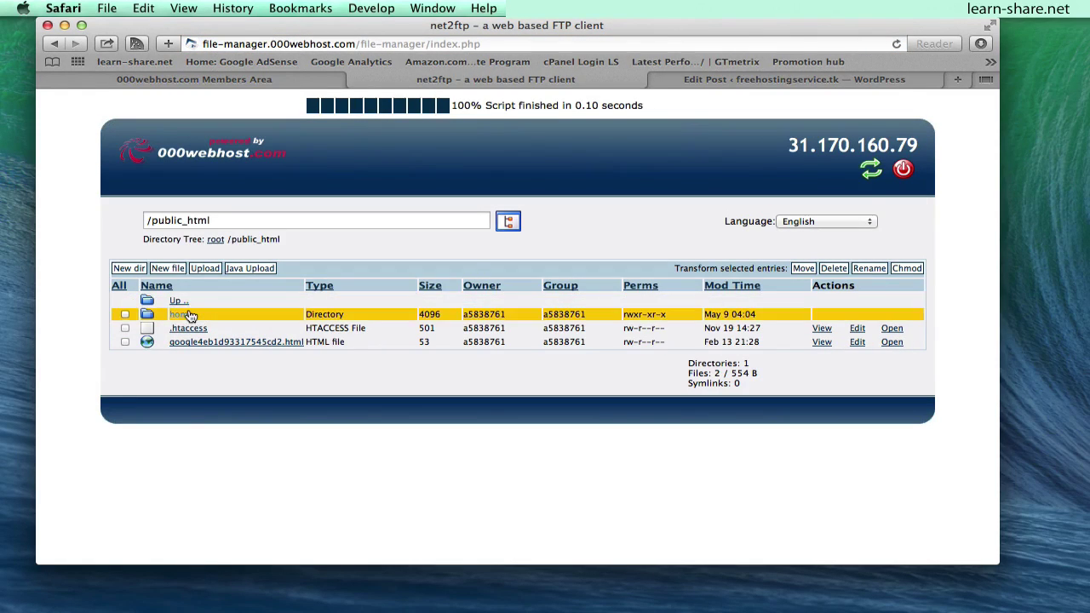
pyautogui.click(190, 314)
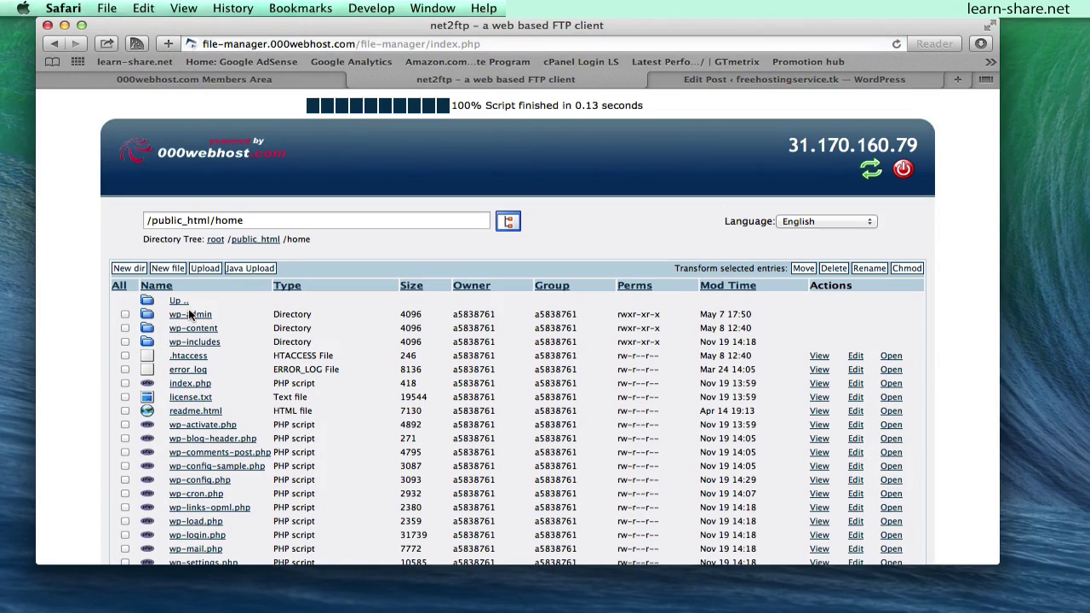
pyautogui.scroll(-5, 190, 313)
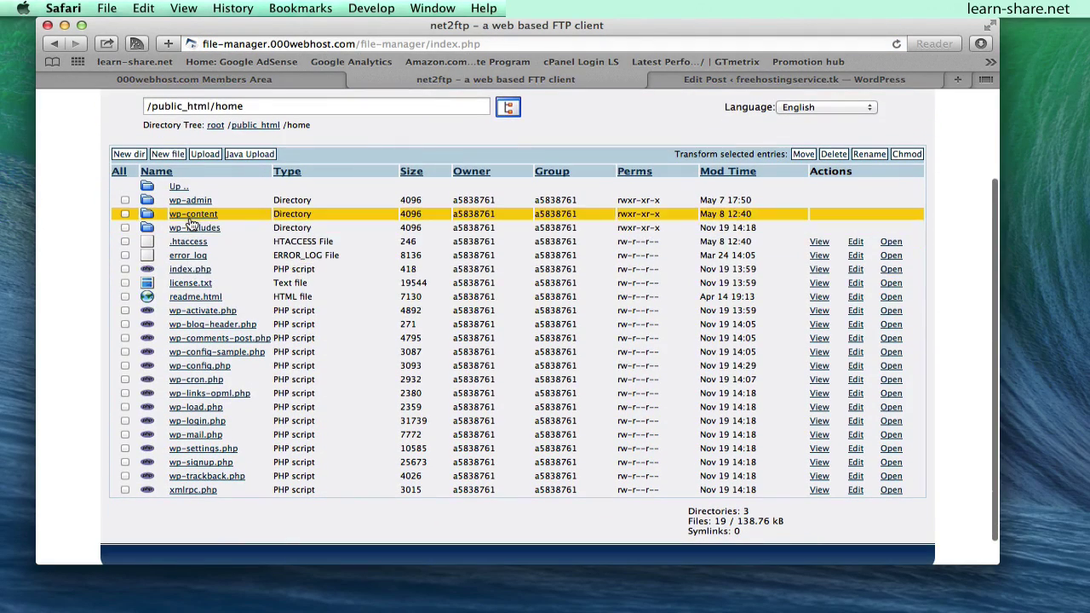
pyautogui.click(119, 172)
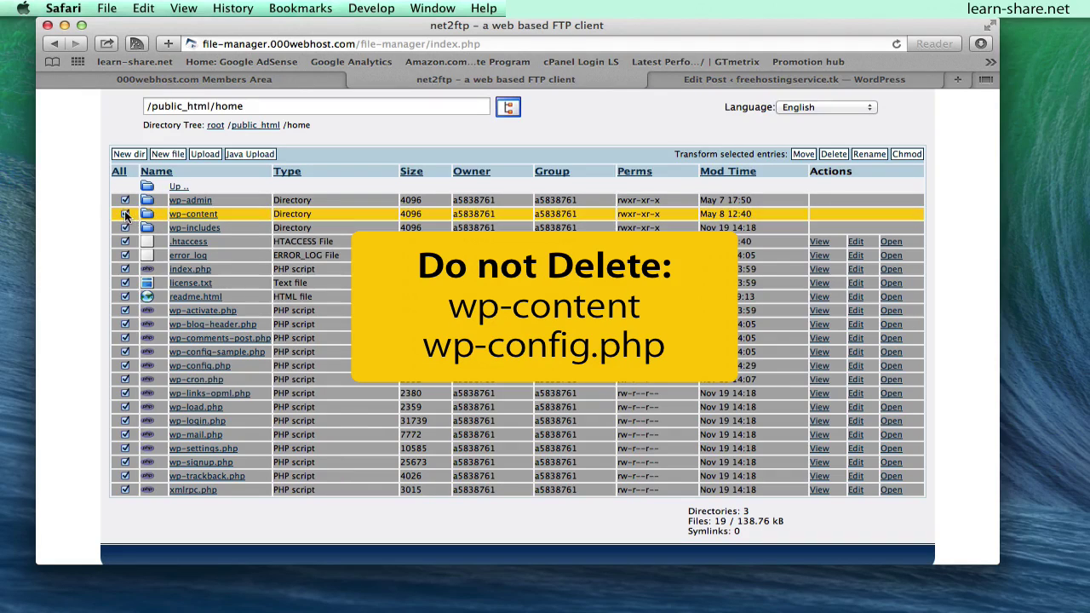
pyautogui.click(125, 214)
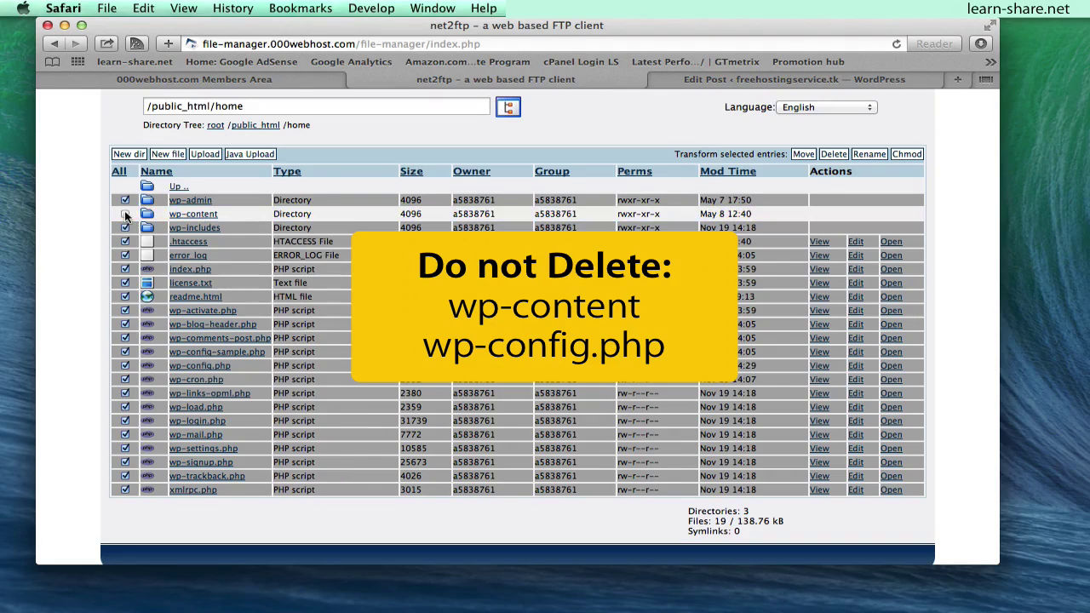
pyautogui.click(125, 366)
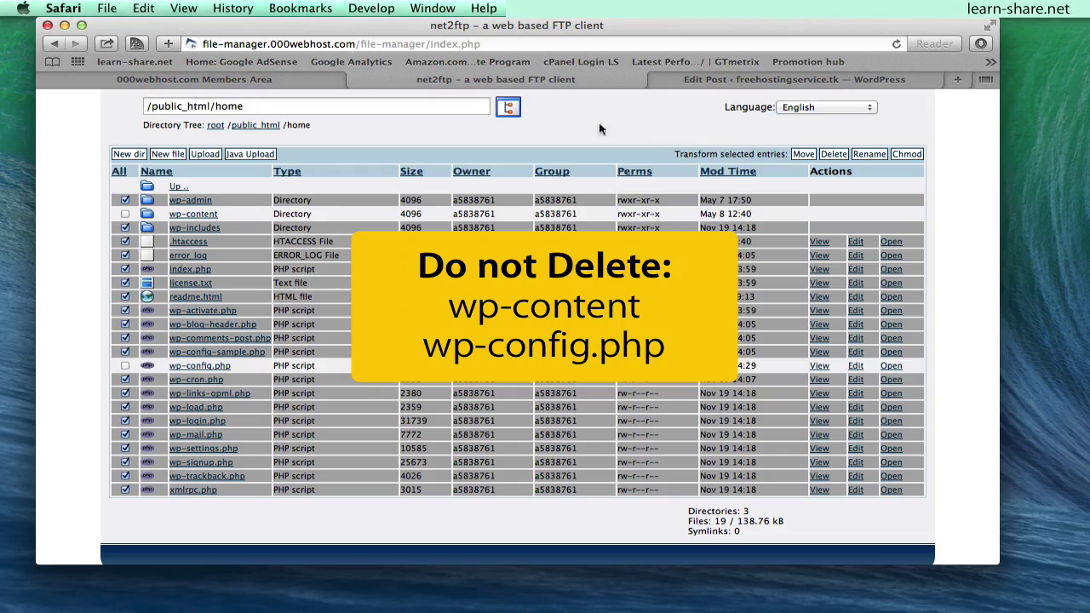
pyautogui.click(835, 155)
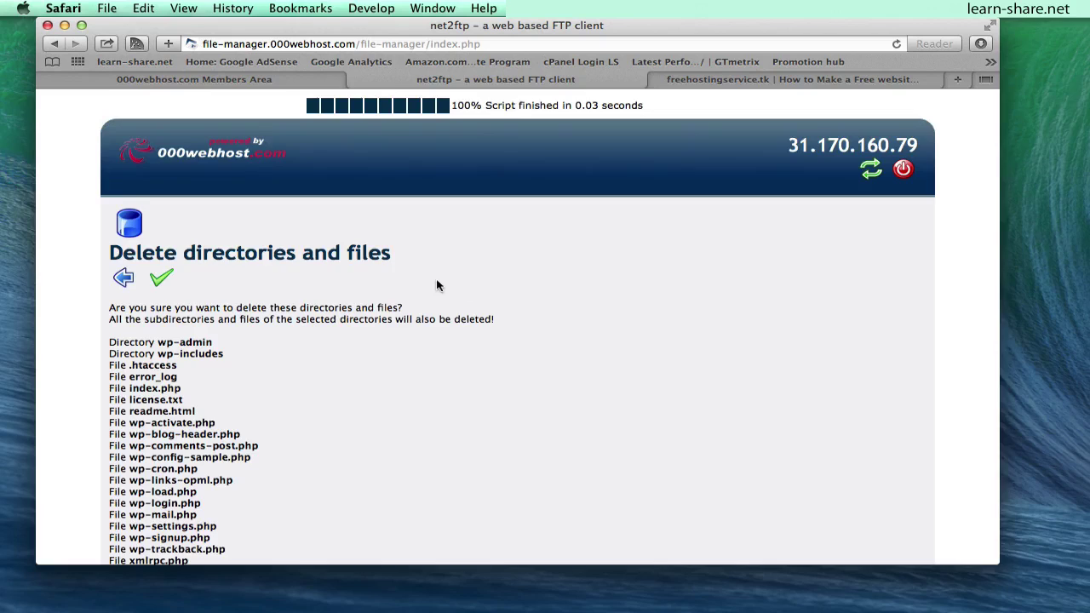
pyautogui.scroll(-2, 436, 285)
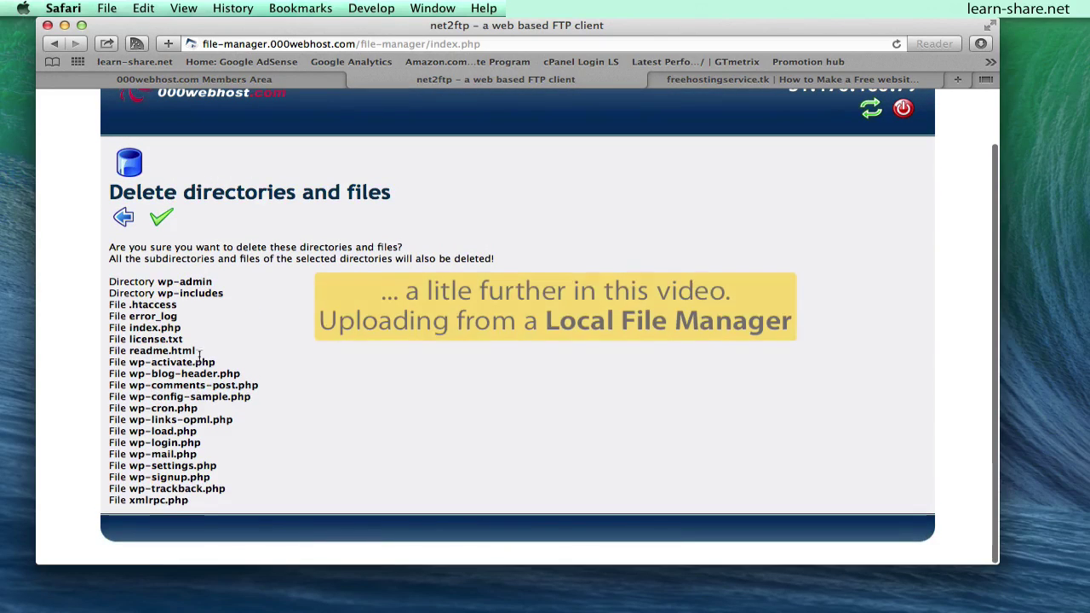
# Confirm deleting the selected old WordPress files in net2ftp.
pyautogui.click(161, 222)
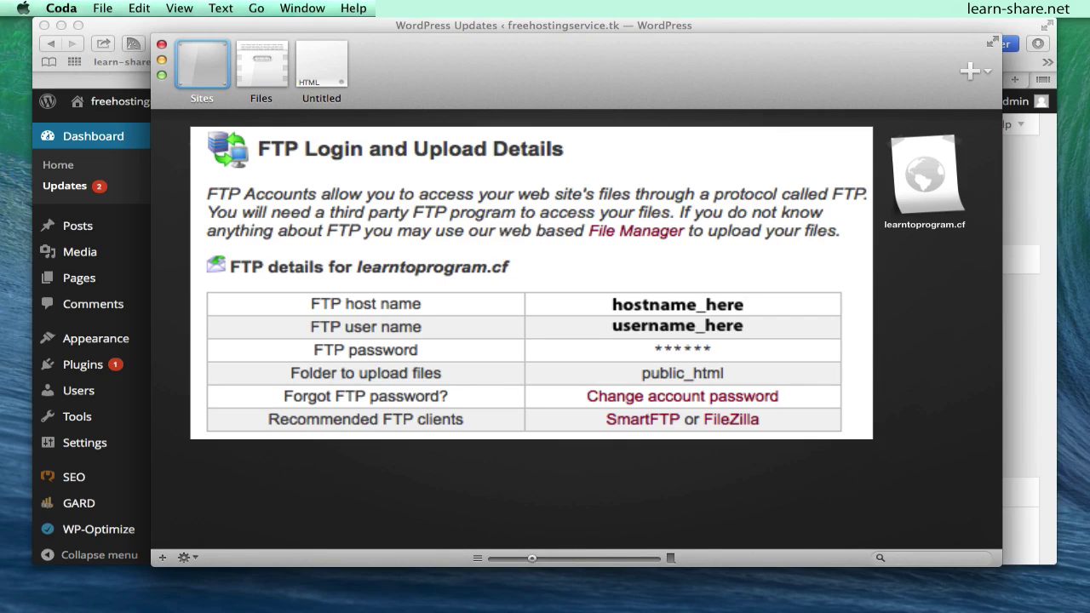
# Connect to the freehostingservice.tk site in Coda and open /public_html/home.
pyautogui.doubleClick(503, 185)
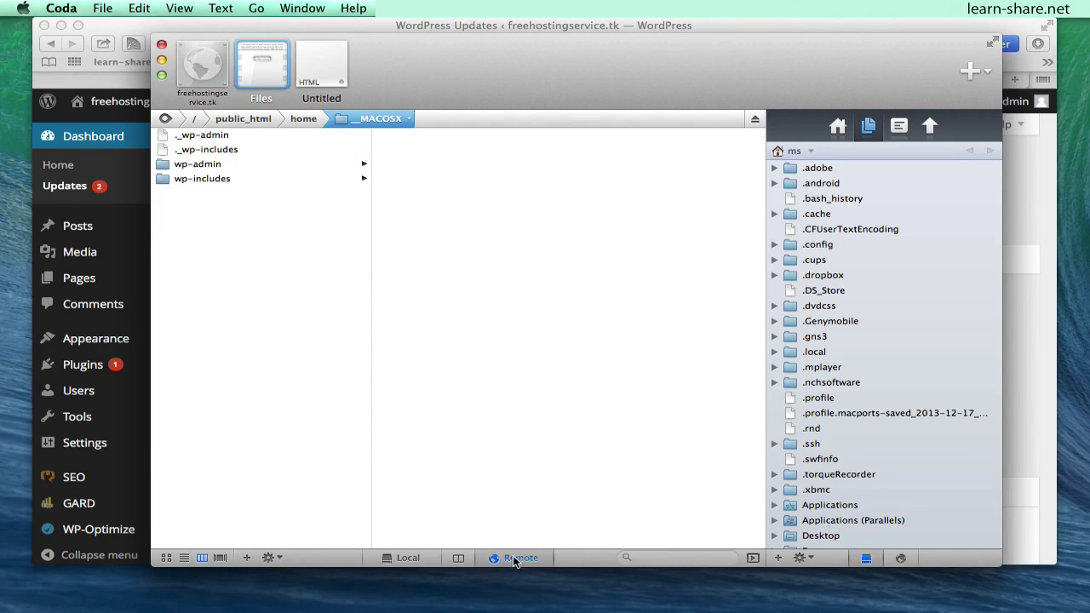
pyautogui.click(197, 119)
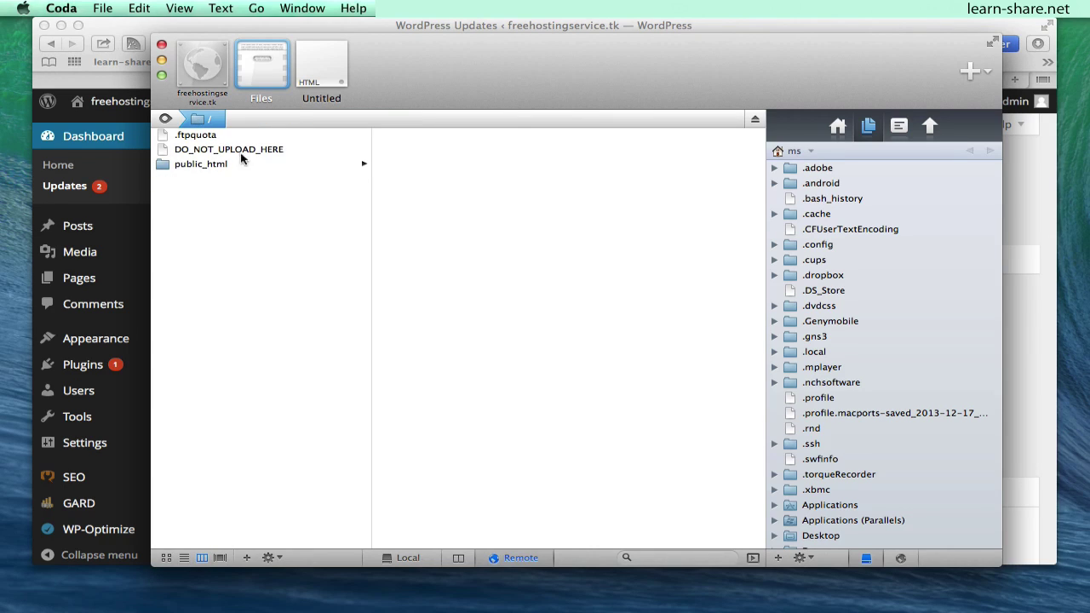
pyautogui.click(213, 164)
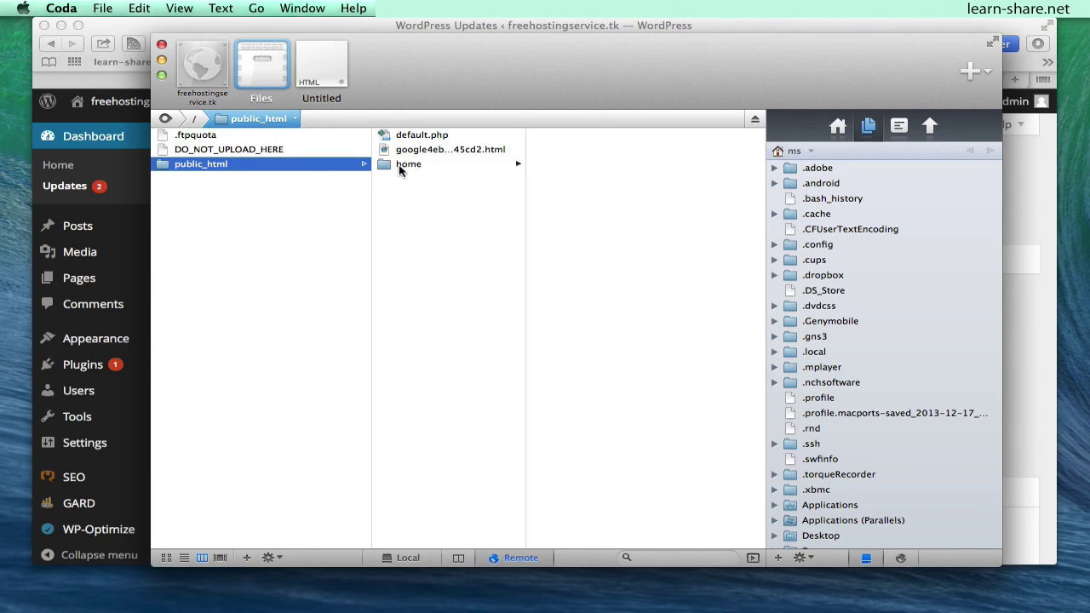
pyautogui.doubleClick(399, 165)
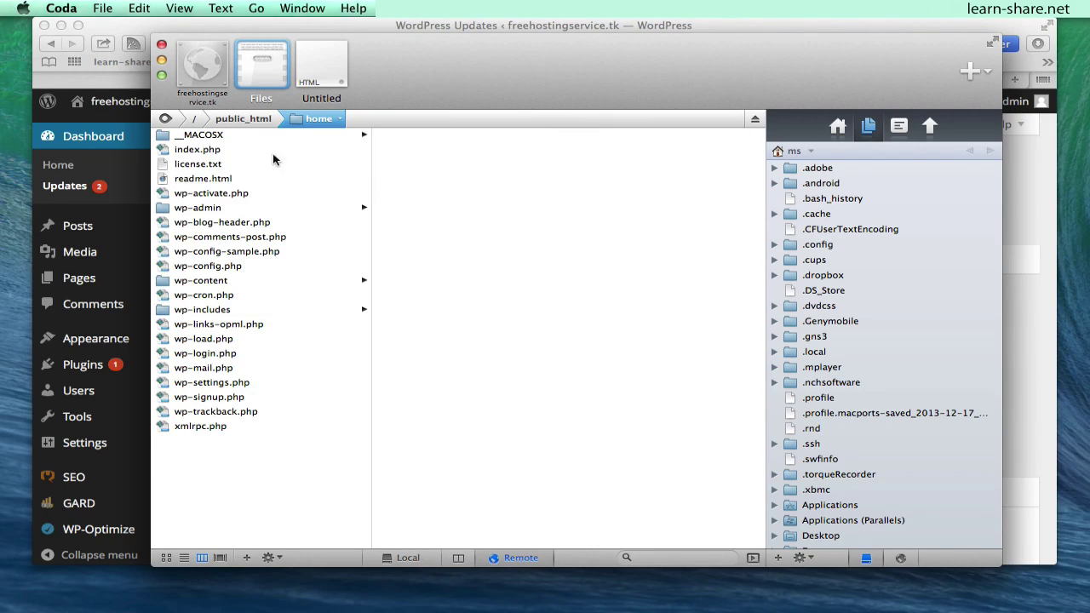
# Delete everything in the remote home folder except wp-content and wp-config.php.
pyautogui.press('super+a')
pyautogui.keyDown('super'); pyautogui.click(263, 287); pyautogui.keyUp('super')
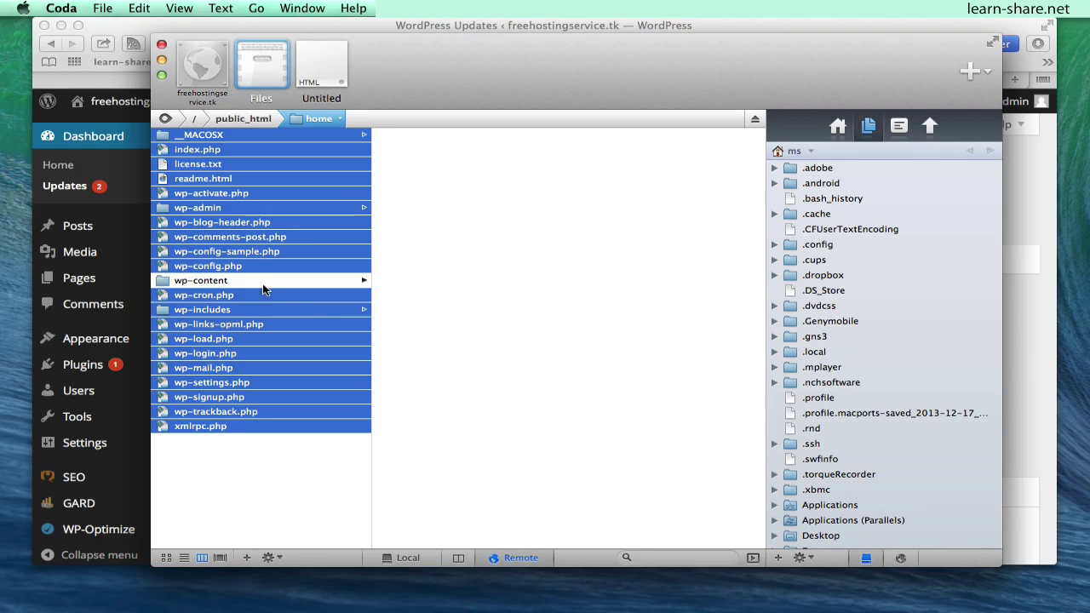
pyautogui.keyDown('super'); pyautogui.click(239, 266); pyautogui.keyUp('super')
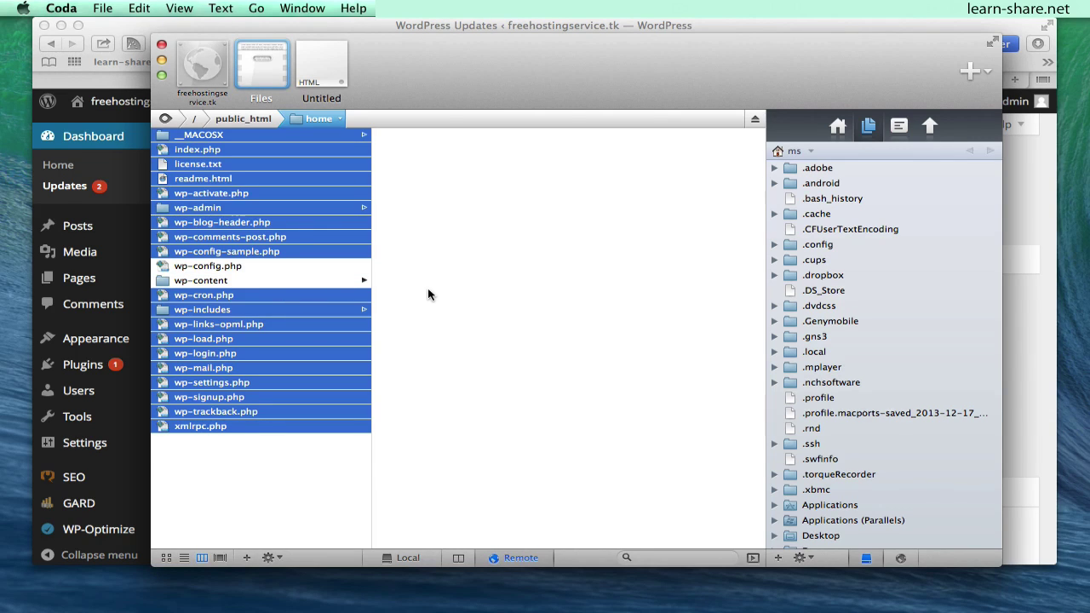
pyautogui.rightClick(295, 210)
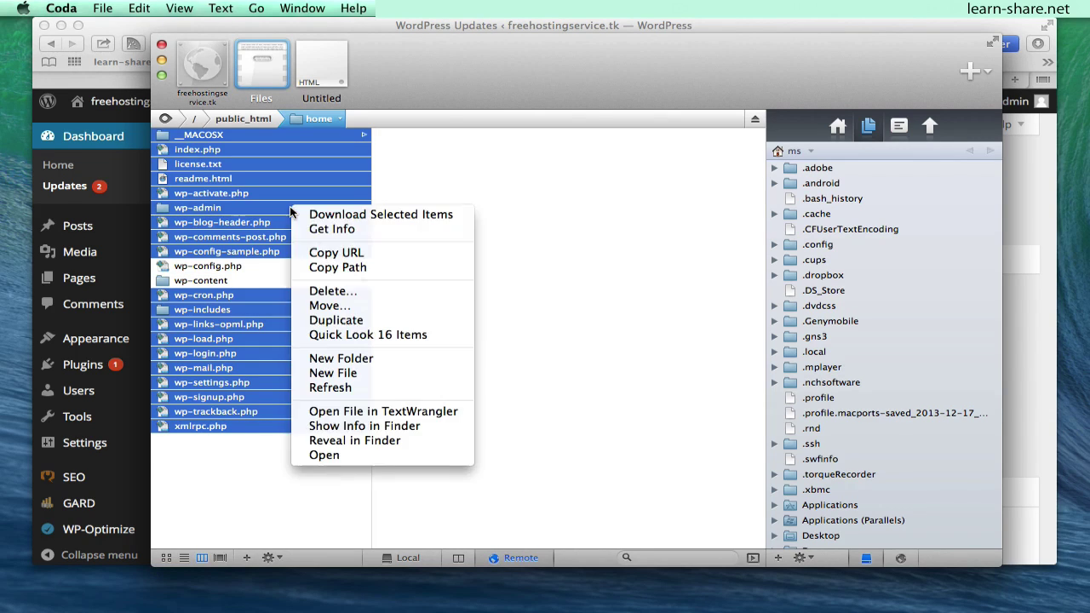
pyautogui.click(361, 293)
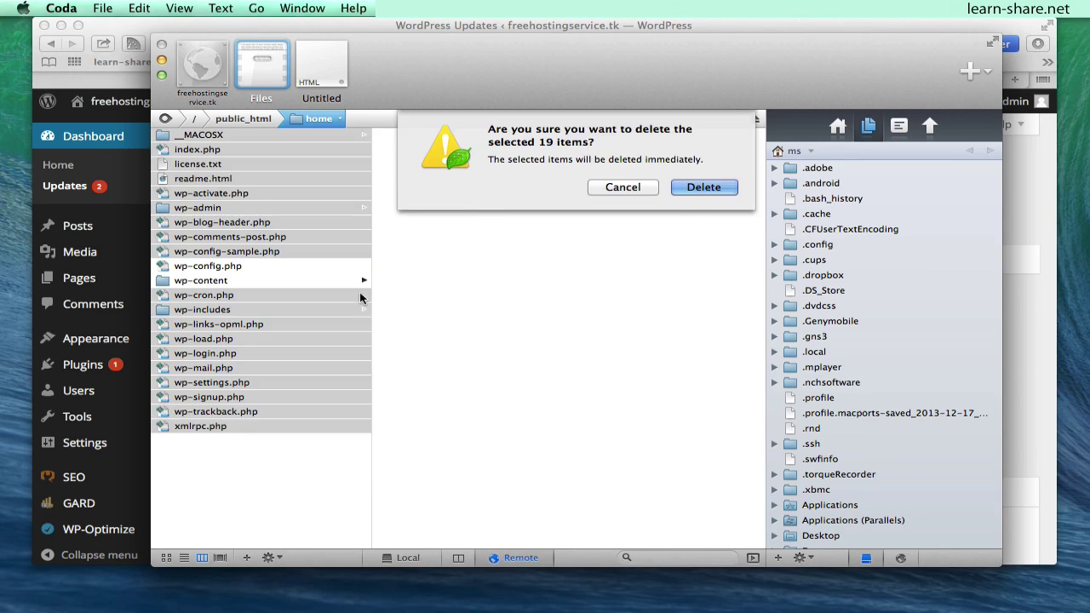
pyautogui.click(701, 187)
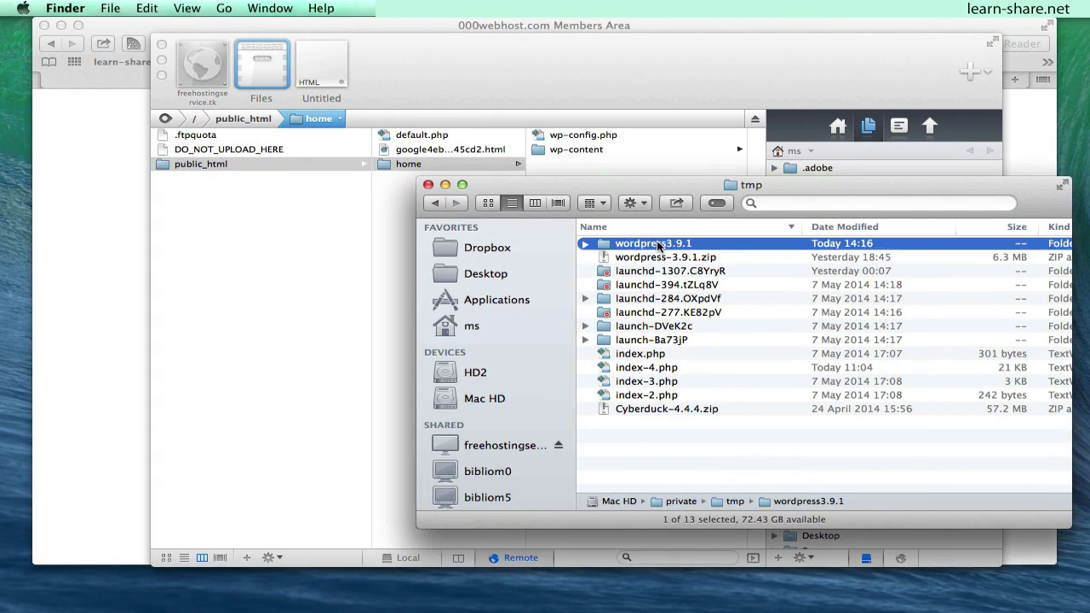
# Copy all 18 items from the local wordpress3.9.1 folder into Coda's remote home folder.
pyautogui.doubleClick(656, 243)
pyautogui.press('super+a')
pyautogui.moveTo(673, 186); pyautogui.dragTo(589, 179)
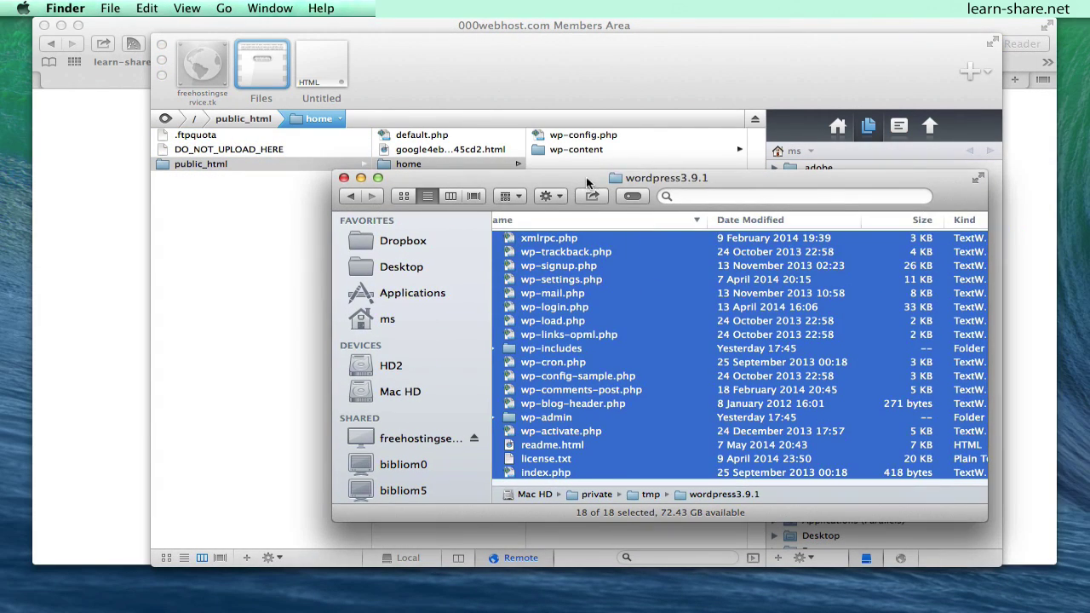
pyautogui.scroll(-2, 581, 380)
pyautogui.moveTo(539, 184); pyautogui.dragTo(717, 235)
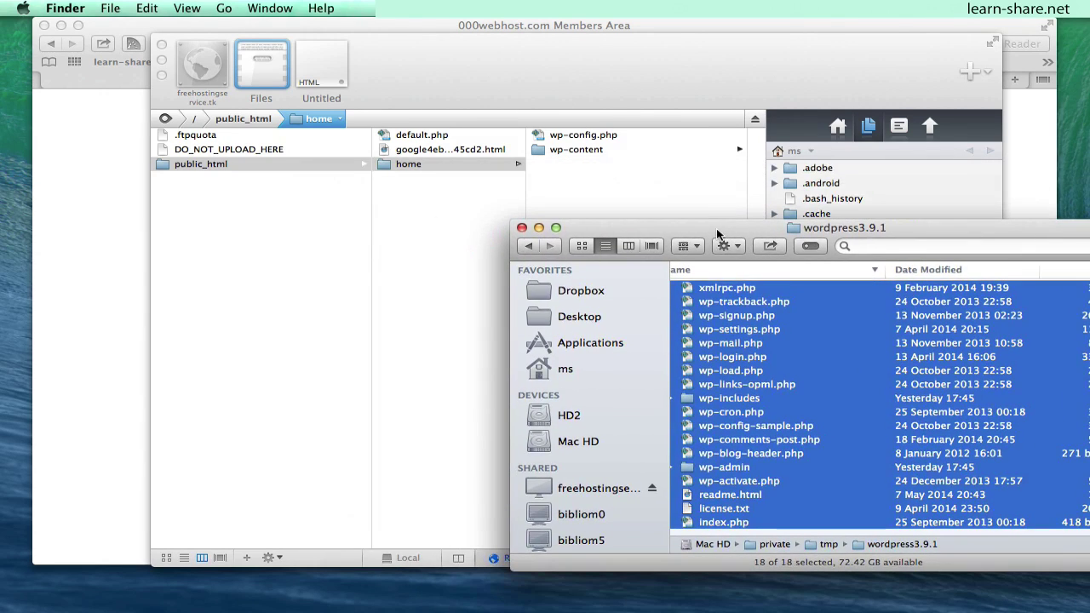
pyautogui.moveTo(722, 287); pyautogui.dragTo(649, 196)
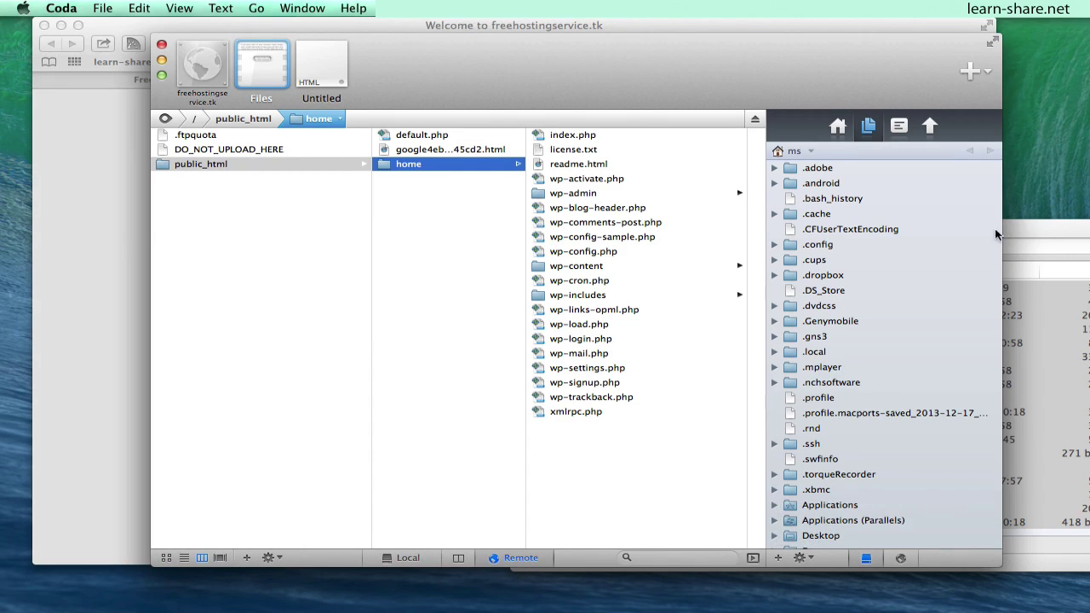
# Minimize the wordpress3.9.1 Finder window and check the site's web page in Safari.
pyautogui.click(1015, 230)
pyautogui.press('super+m')
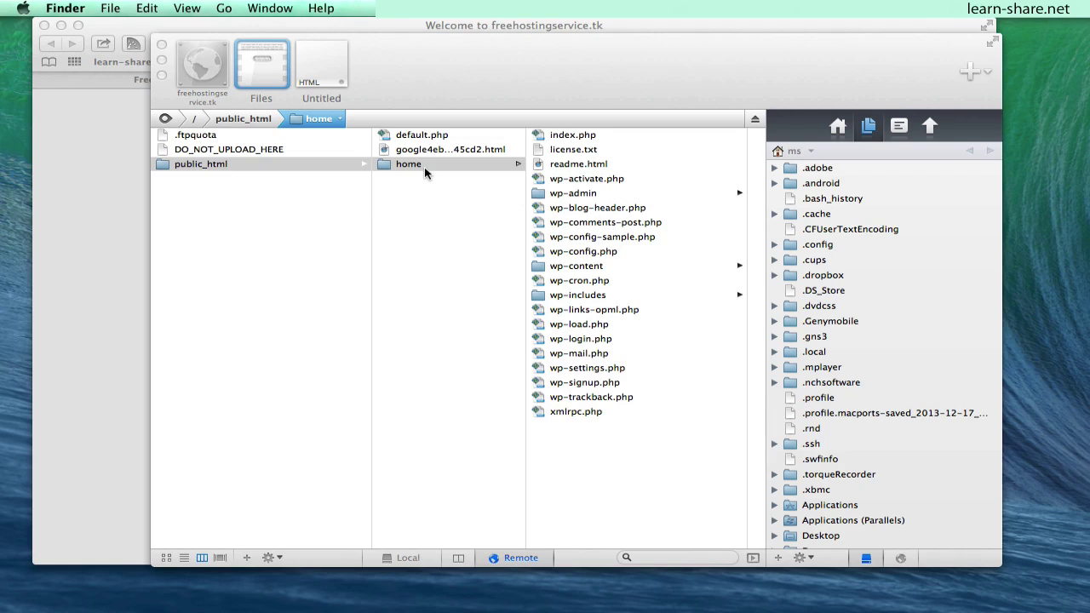
pyautogui.click(138, 191)
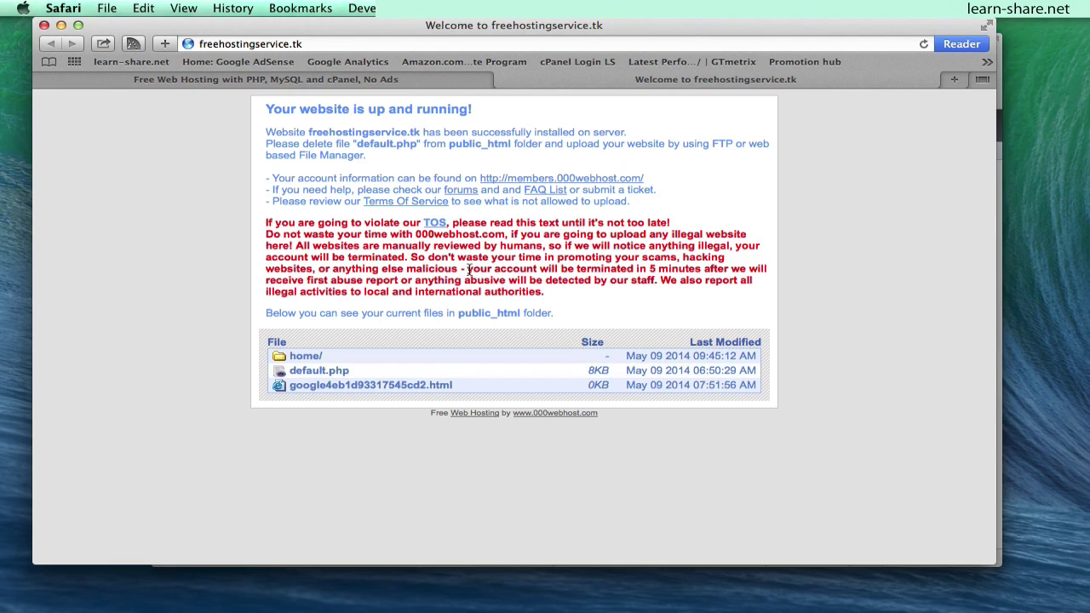
pyautogui.press('super+Tab')
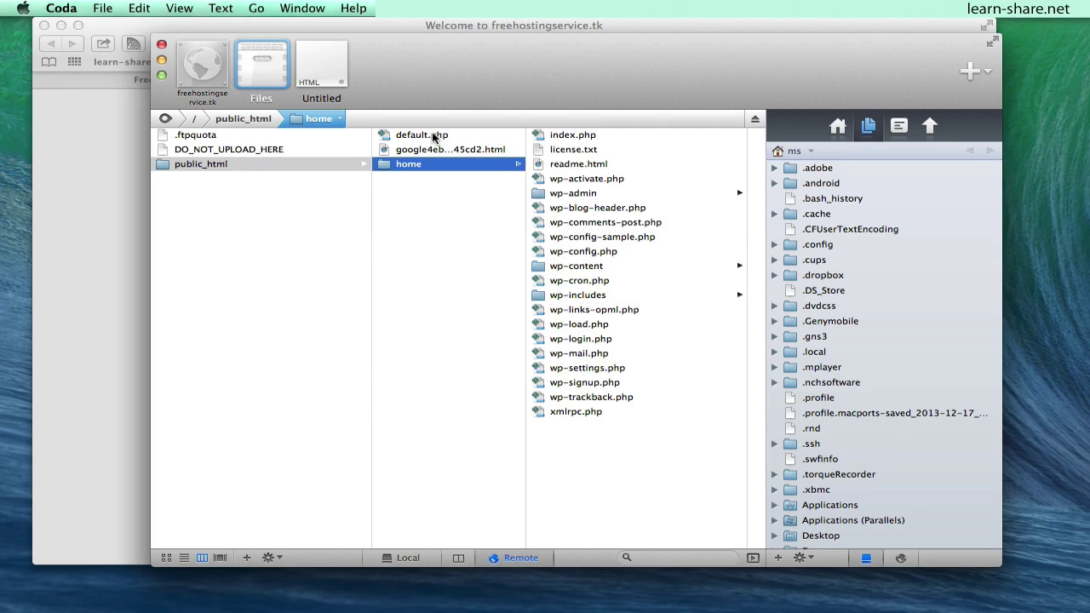
# In Coda, check the home folder's new contents, then delete default.php from public_html.
pyautogui.click(435, 138)
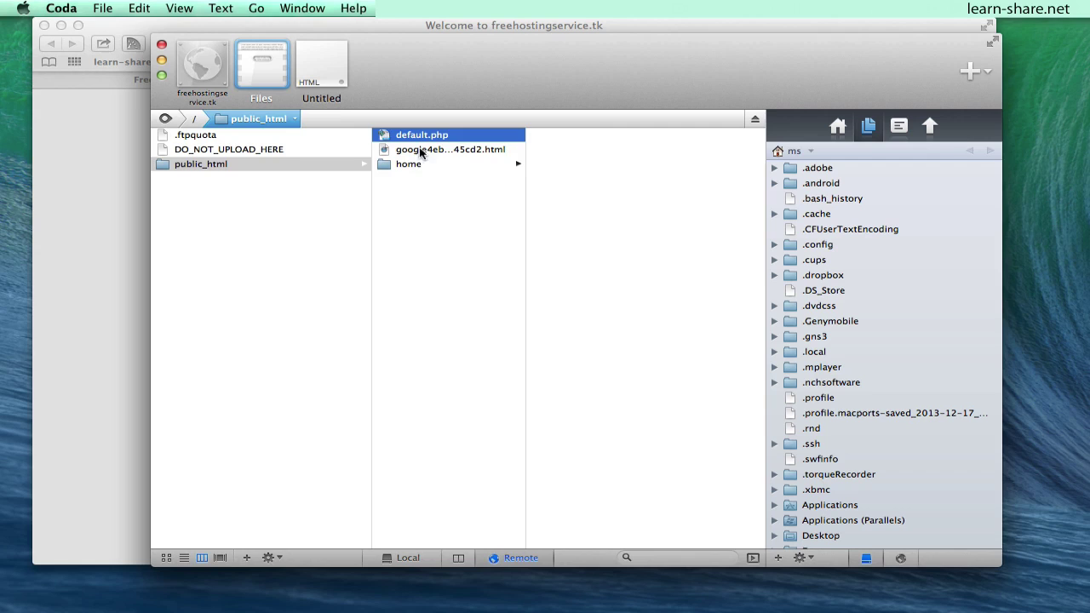
pyautogui.click(409, 166)
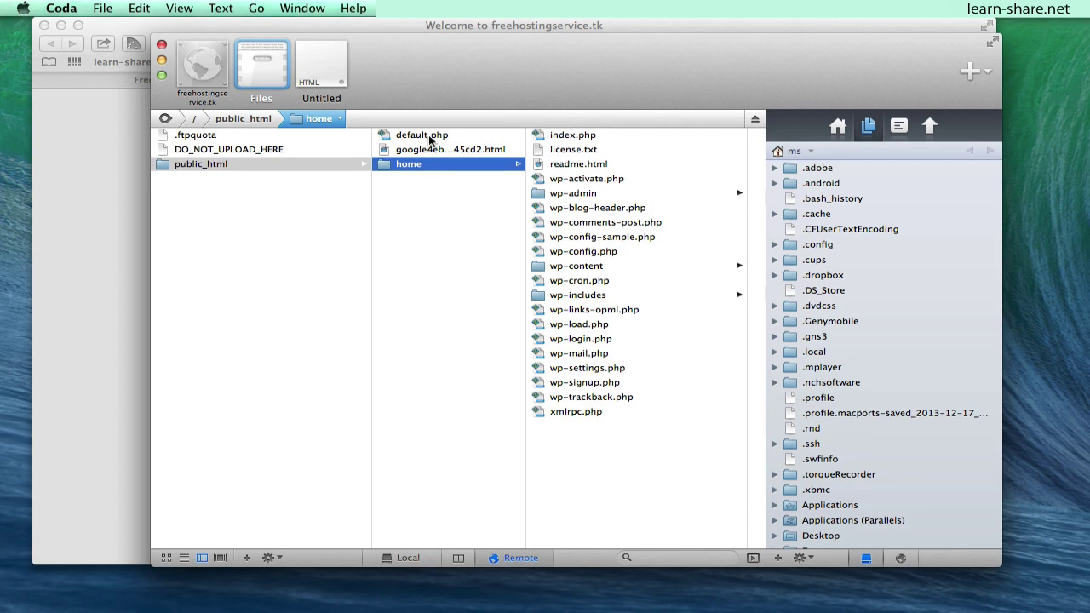
pyautogui.click(429, 134)
pyautogui.rightClick(428, 134)
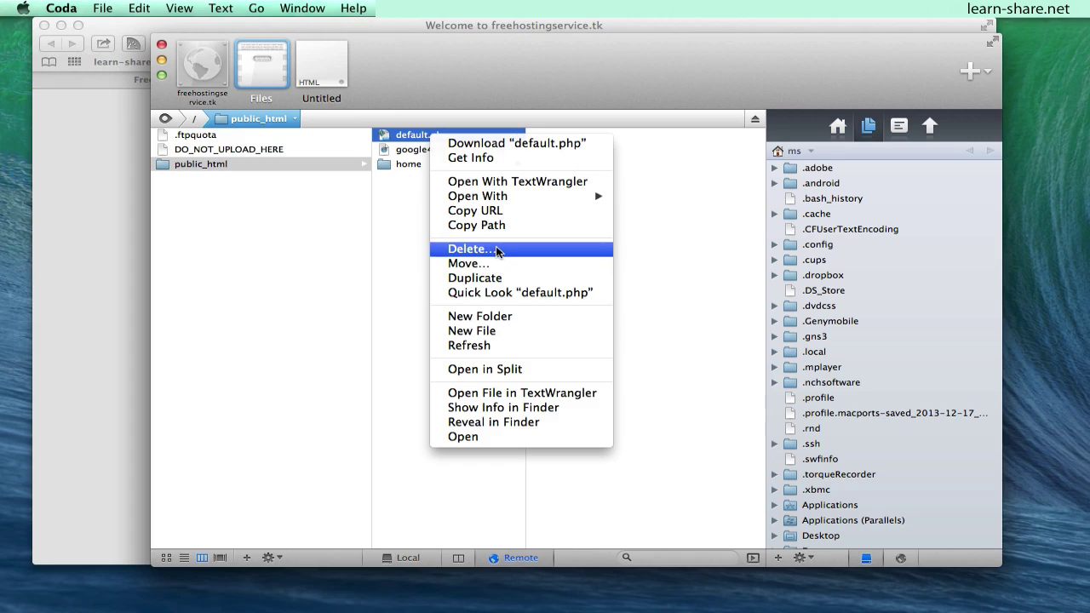
pyautogui.click(497, 248)
pyautogui.click(713, 186)
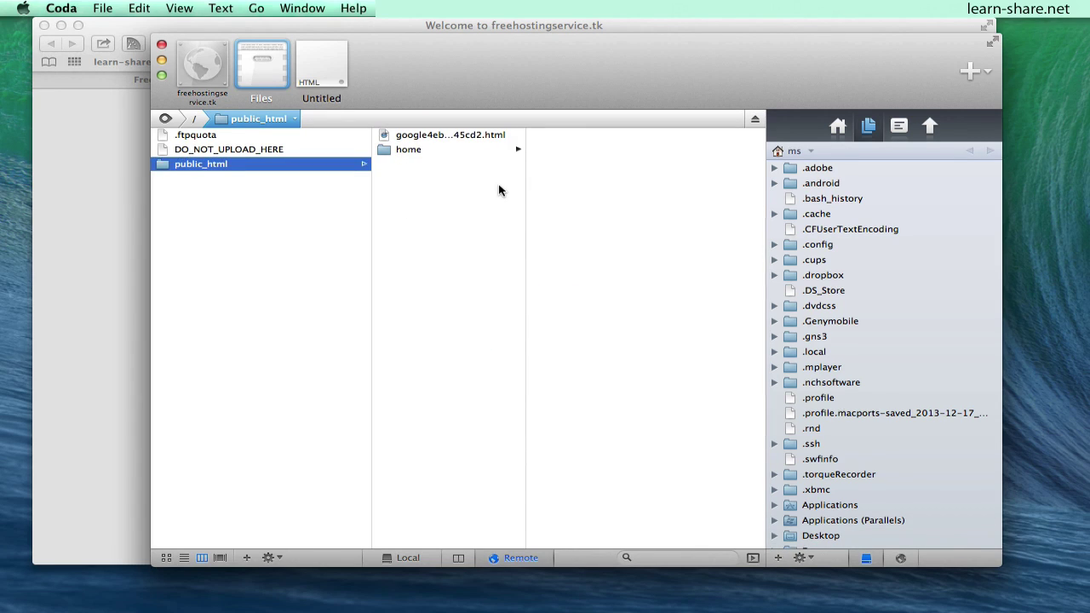
# Reload the site in Safari and open the WordPress site in the home folder.
pyautogui.click(105, 213)
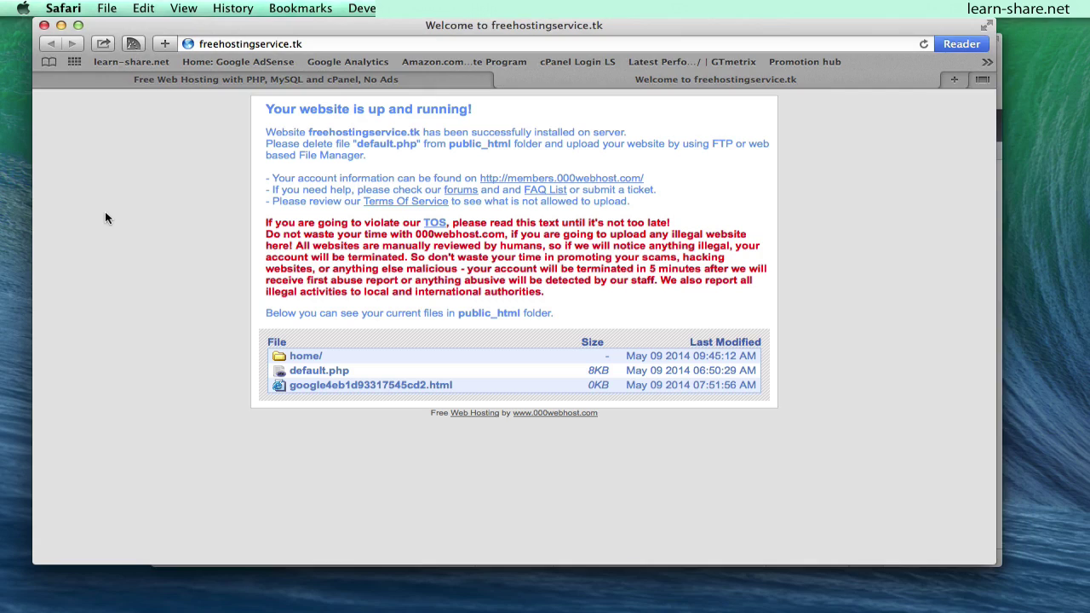
pyautogui.press('super+r')
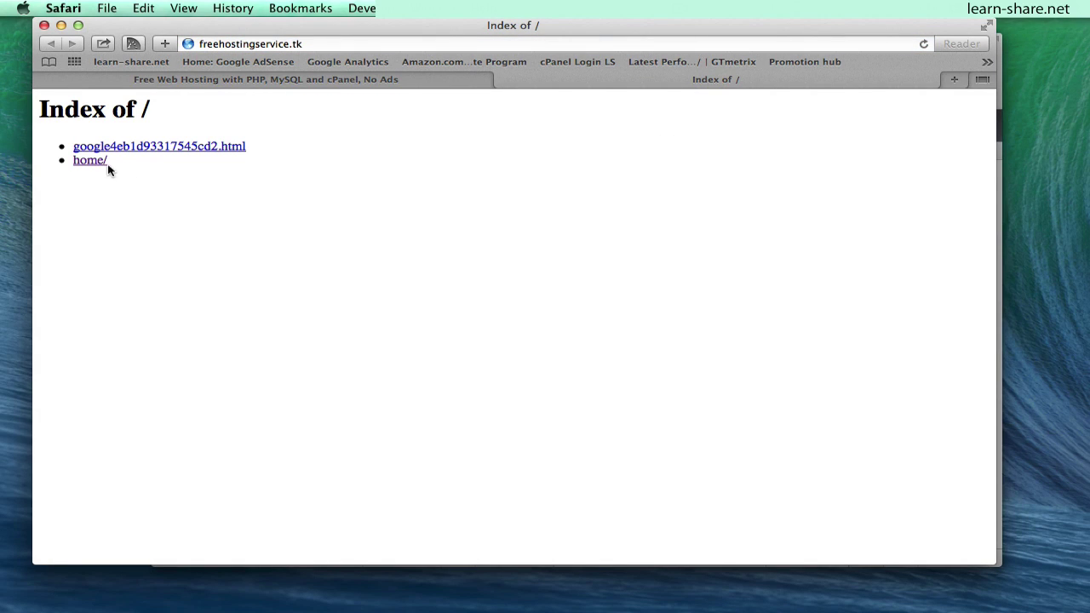
pyautogui.click(101, 164)
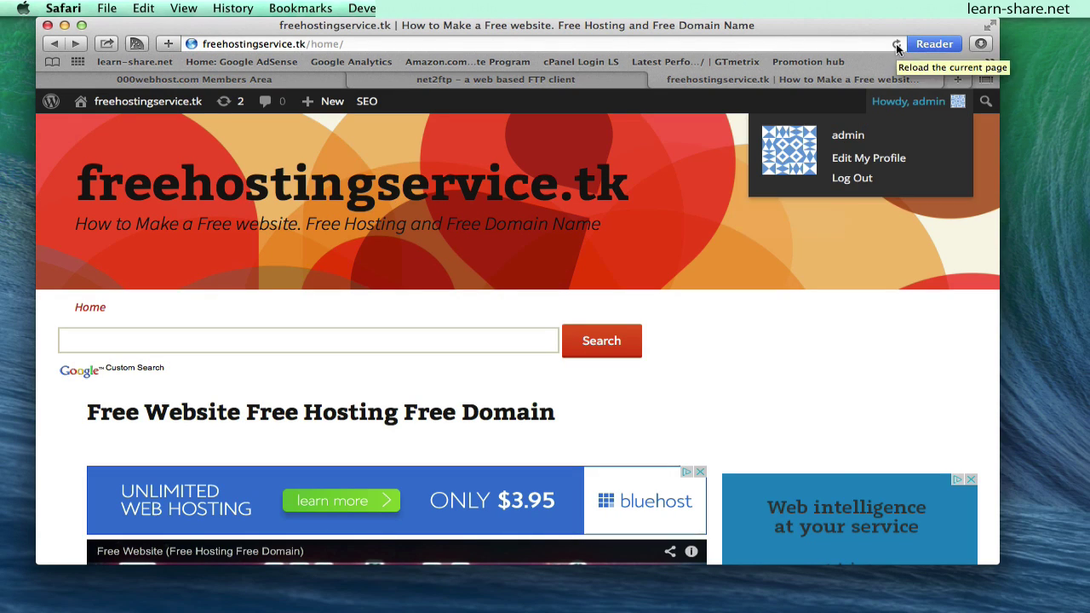
pyautogui.click(896, 43)
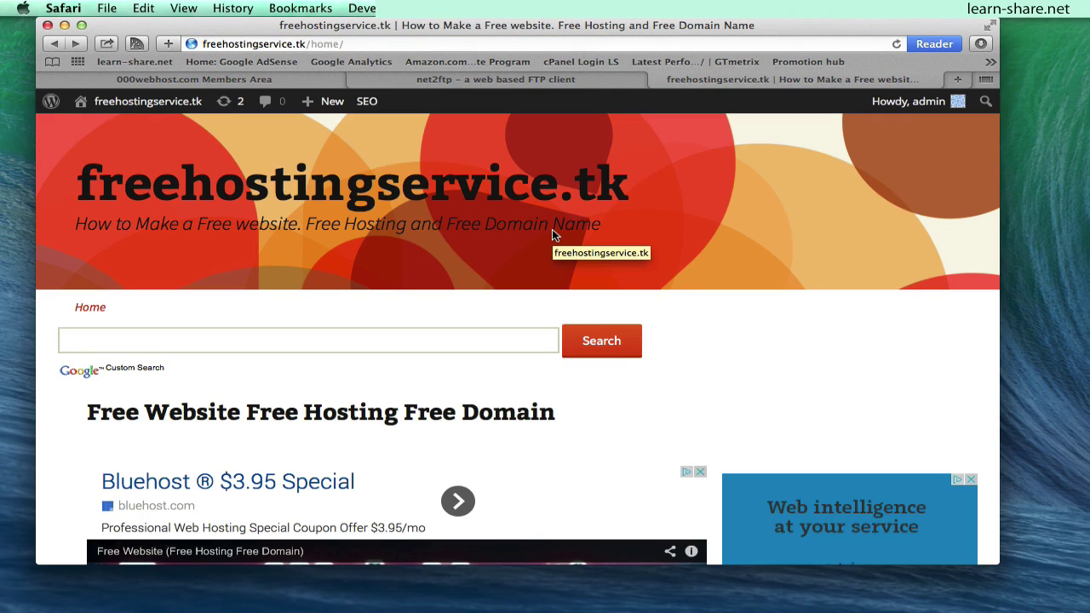
# Run the required WordPress database update, then continue to the Updates page.
pyautogui.click(234, 106)
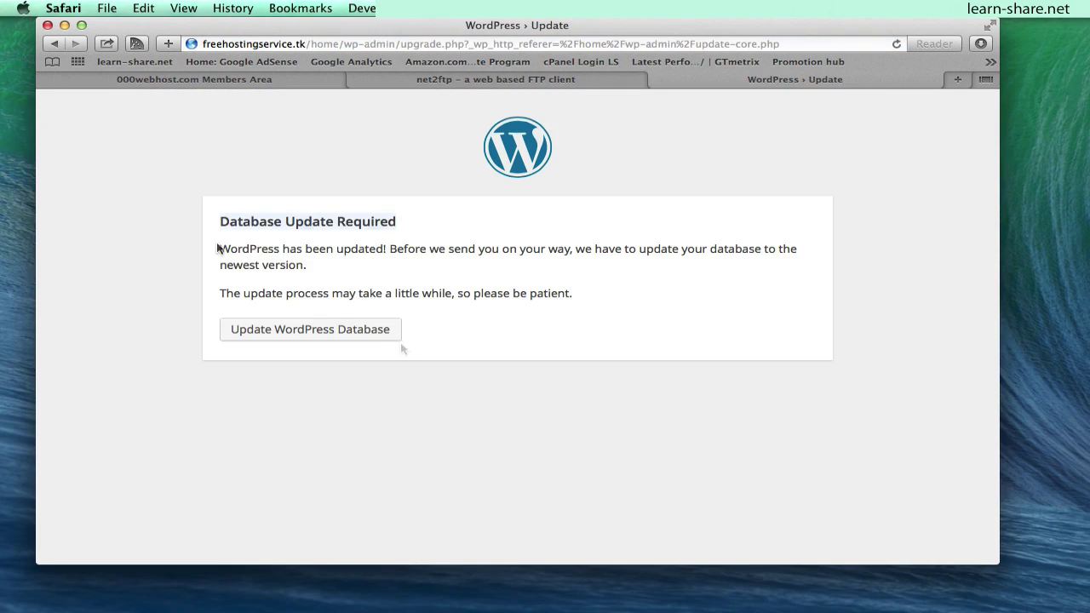
pyautogui.click(372, 336)
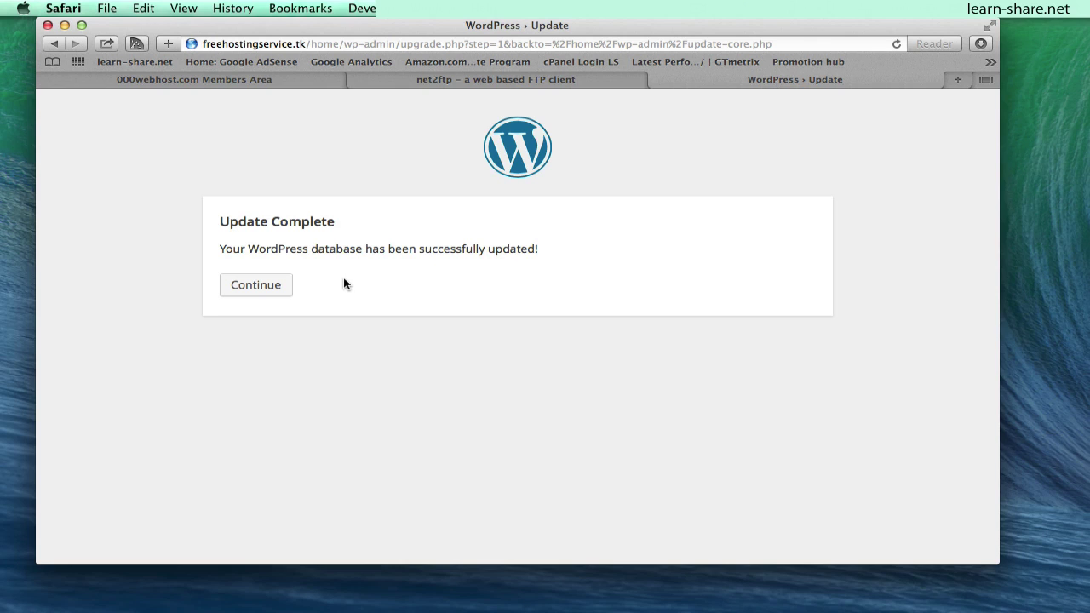
pyautogui.click(249, 291)
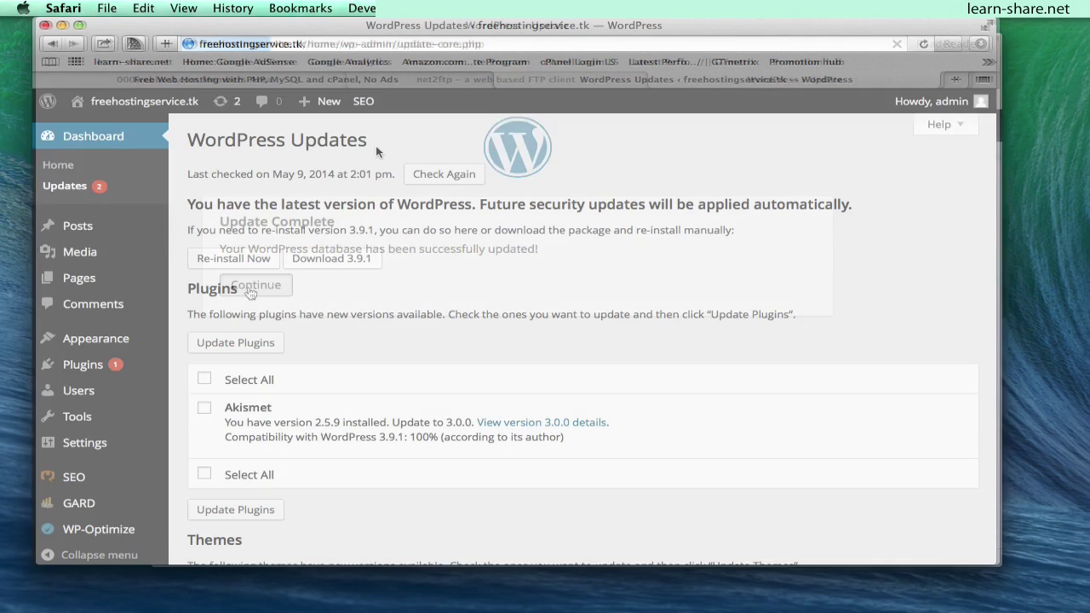